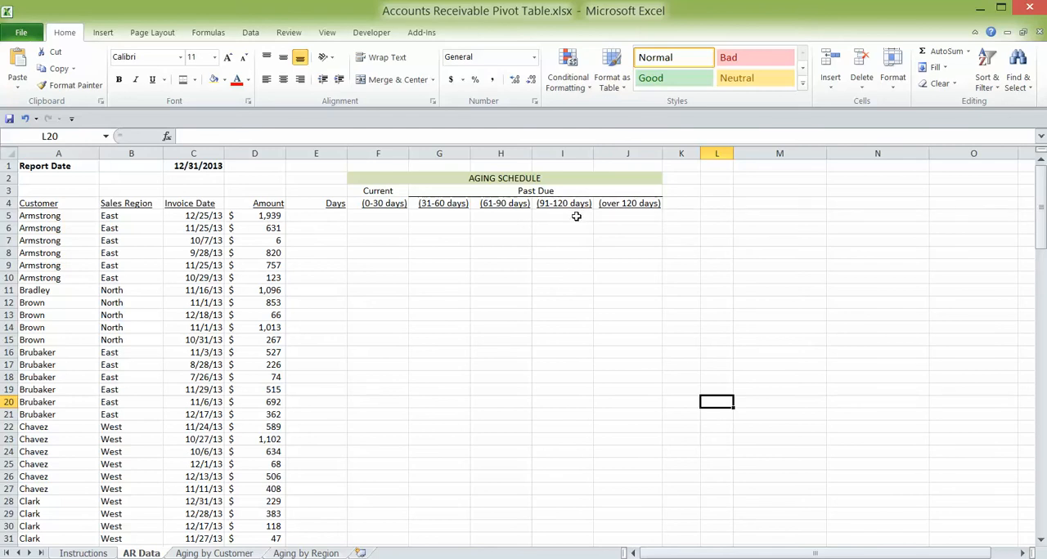
- Calculate the invoice age in E5 with =$C$1-C5 and fill the formula down through E21
left_click(327, 219)
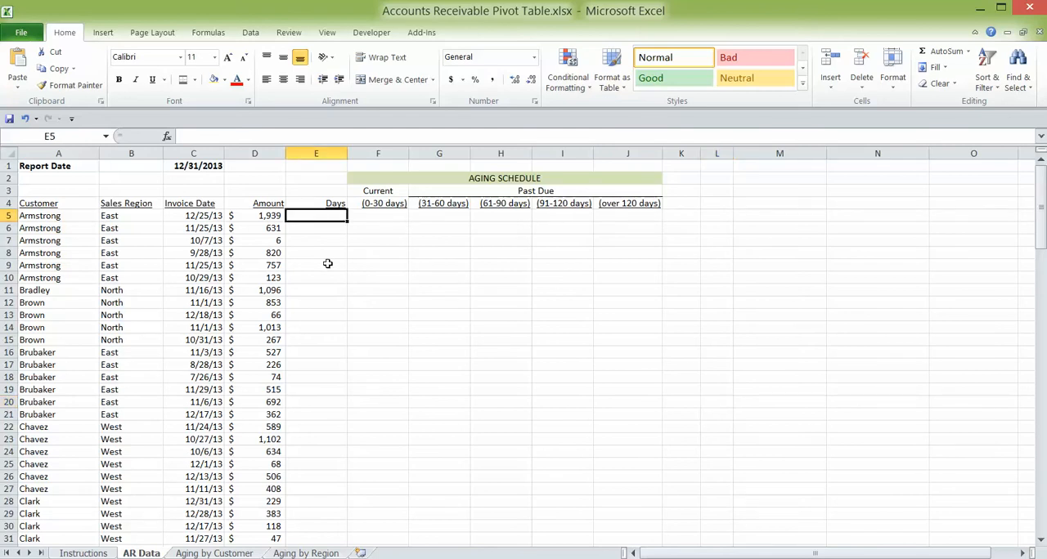
type("=")
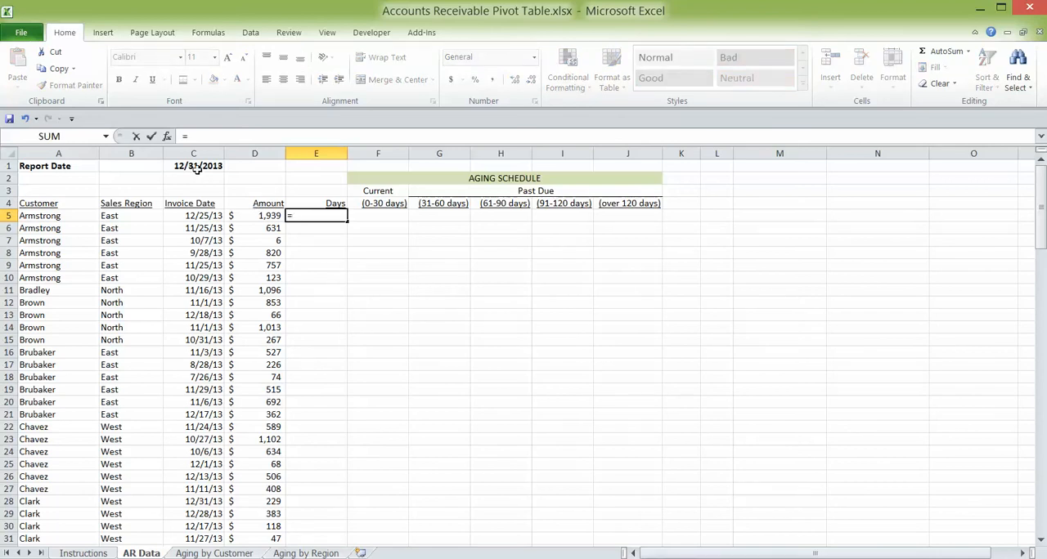
left_click(192, 165)
key("F4")
type("-")
left_click(206, 216)
key("ctrl+Return")
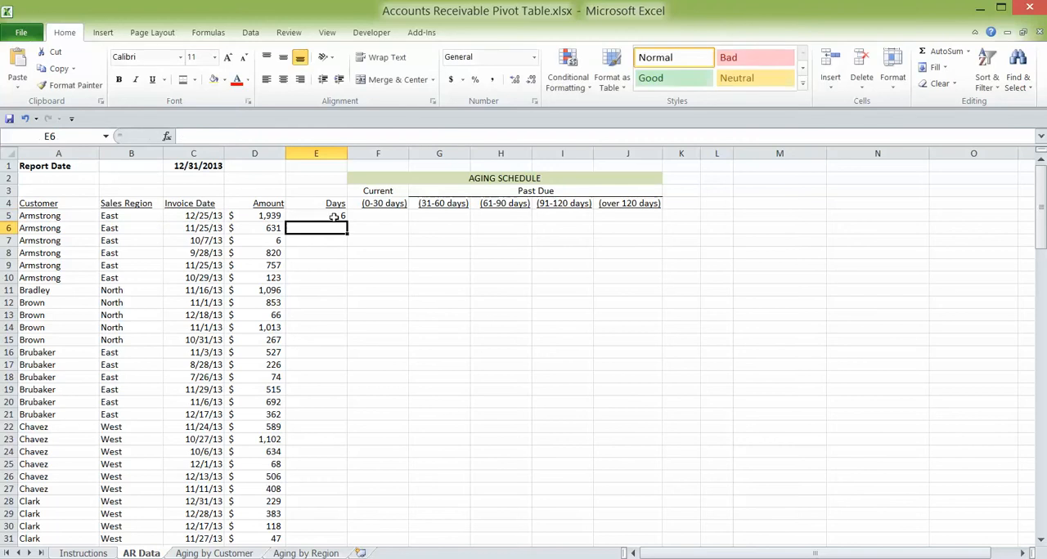
left_click_drag(348, 222, 345, 421)
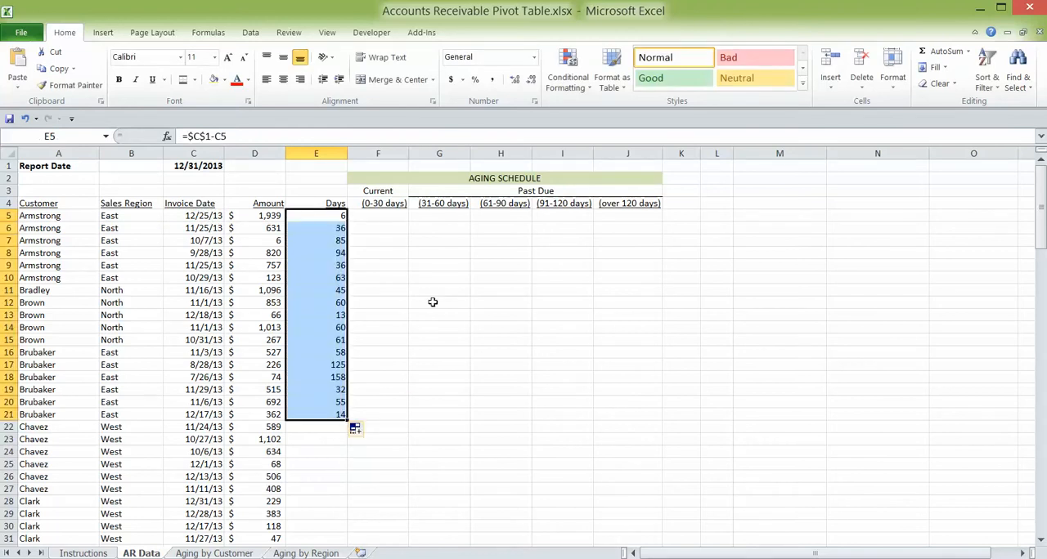
- Build the current (0-30 days) formula in F5 with the IF function arguments: test E5<31, return D5 if true and 0 if false
left_click(387, 216)
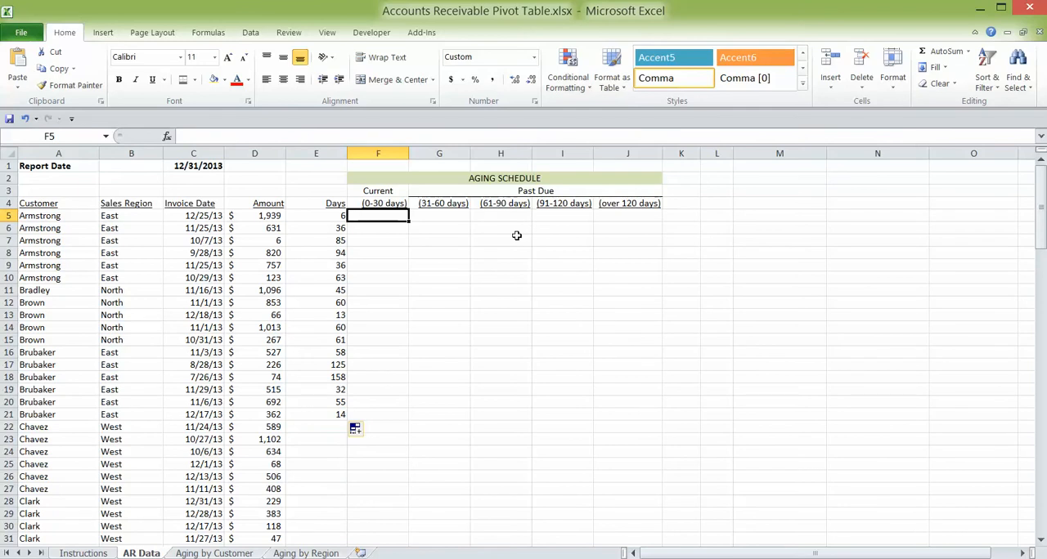
type("=i")
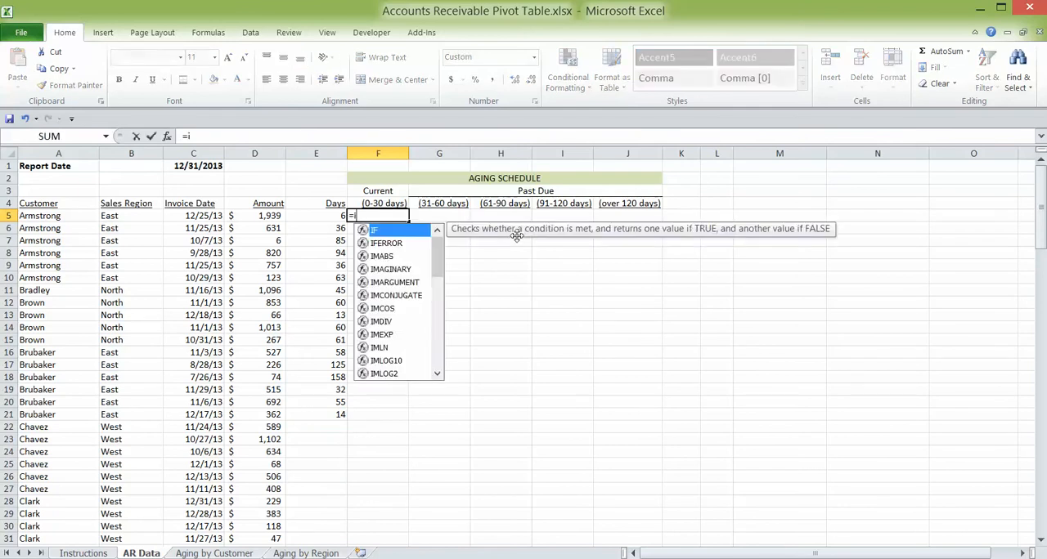
type("f(")
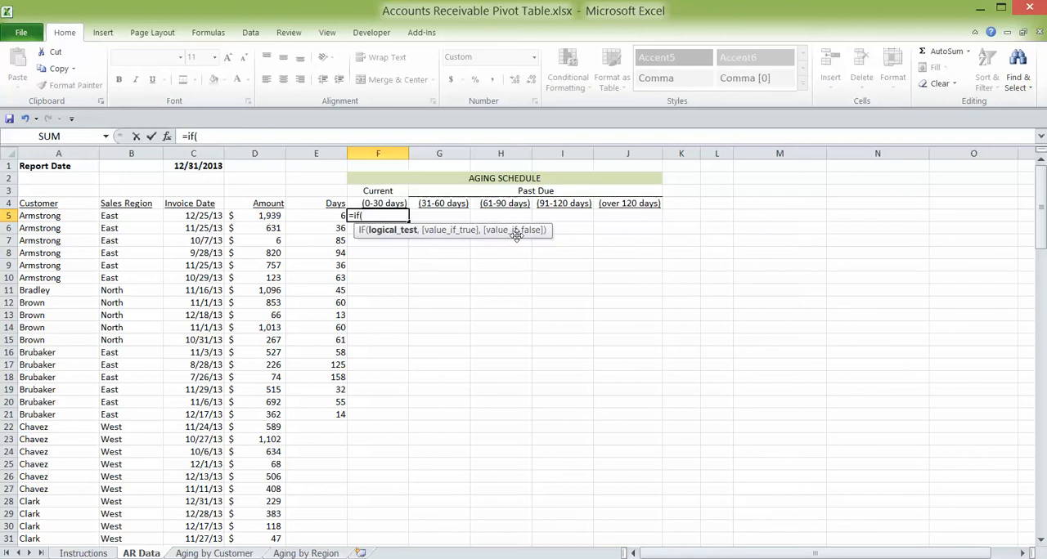
left_click(167, 137)
left_click_drag(655, 306, 735, 292)
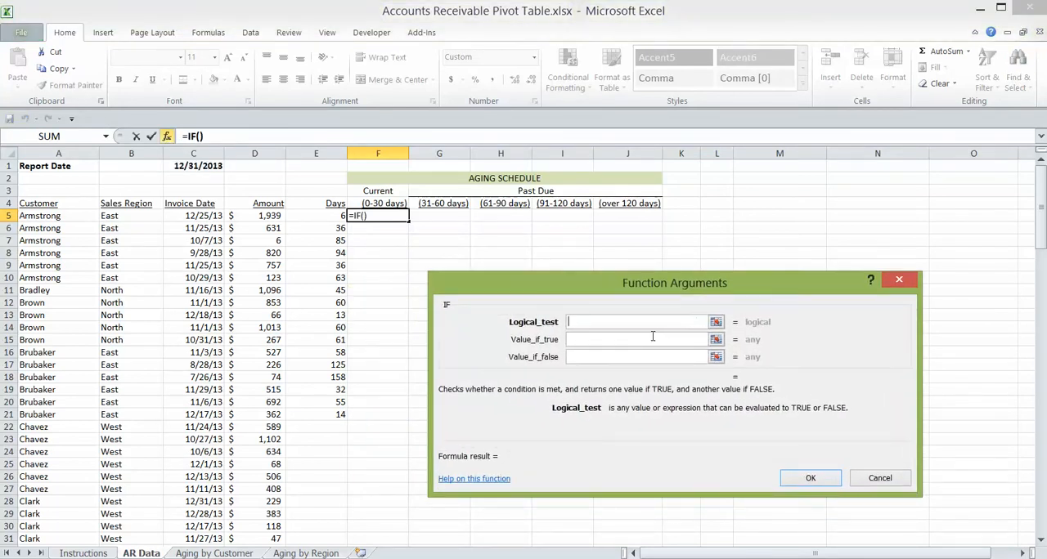
left_click(329, 216)
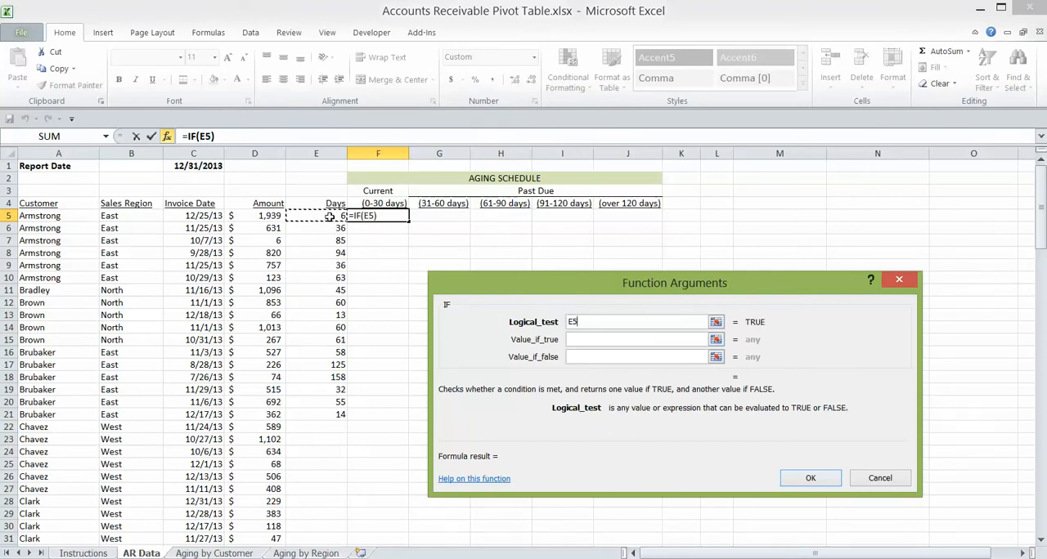
type("<31")
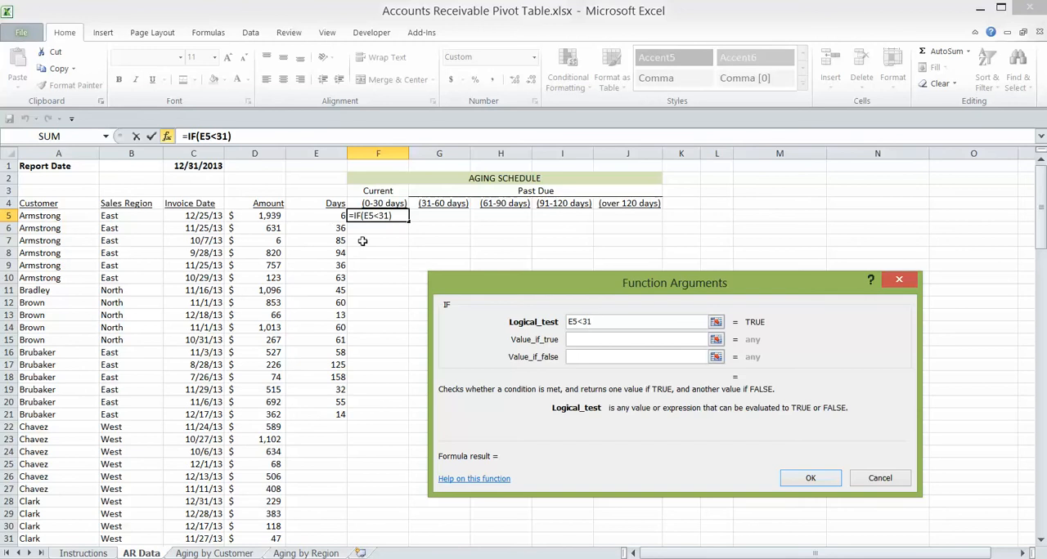
left_click(582, 340)
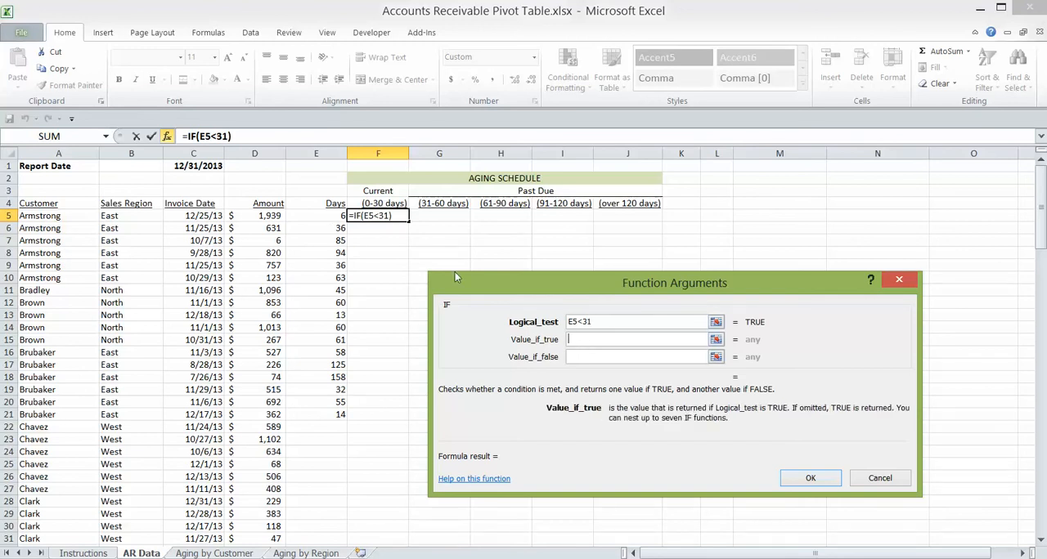
left_click(277, 216)
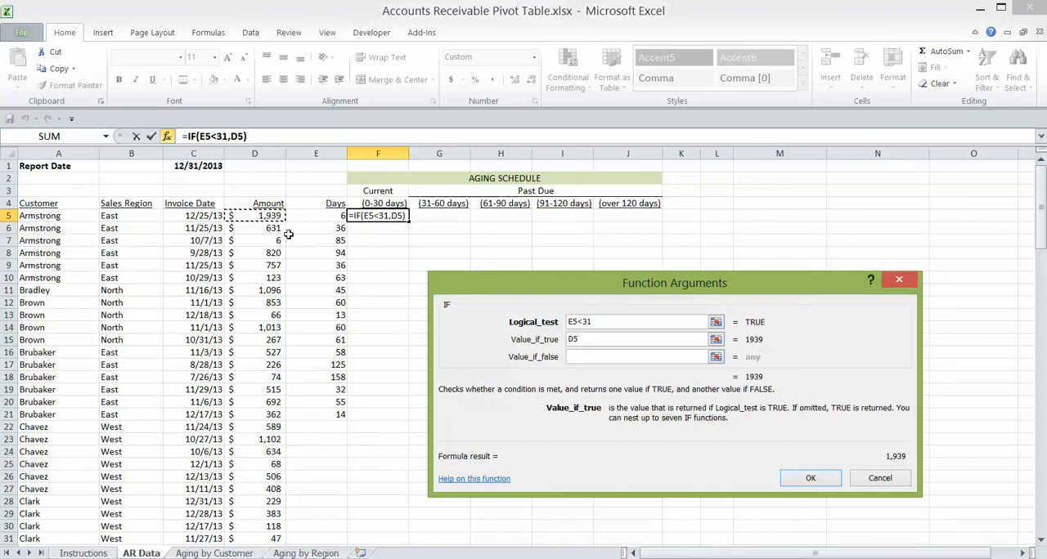
left_click(588, 356)
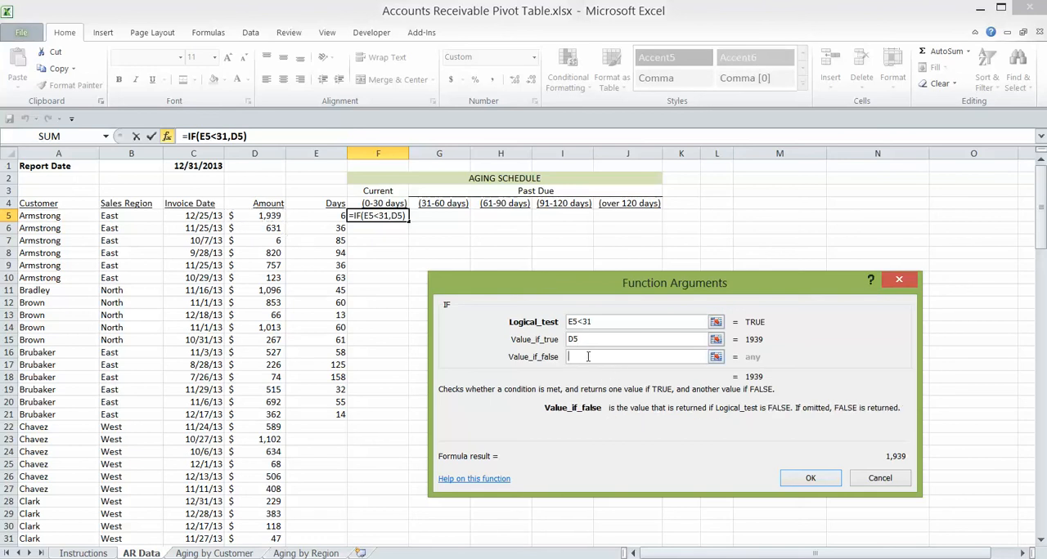
type("0")
left_click(810, 478)
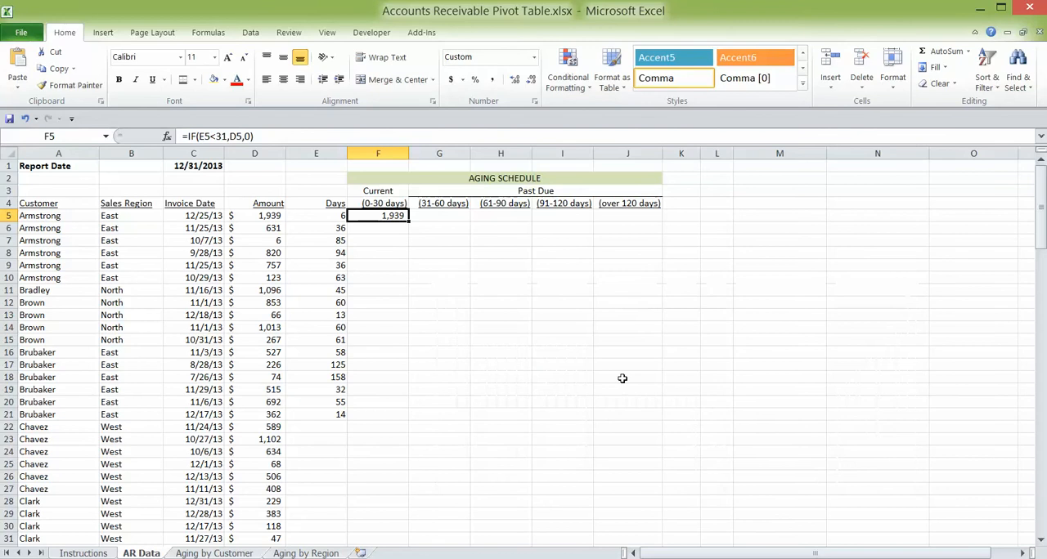
- Fill the F5 formula down column F through row 22 and clear the surplus copy in F22
left_click_drag(410, 222, 409, 431)
left_click(393, 426)
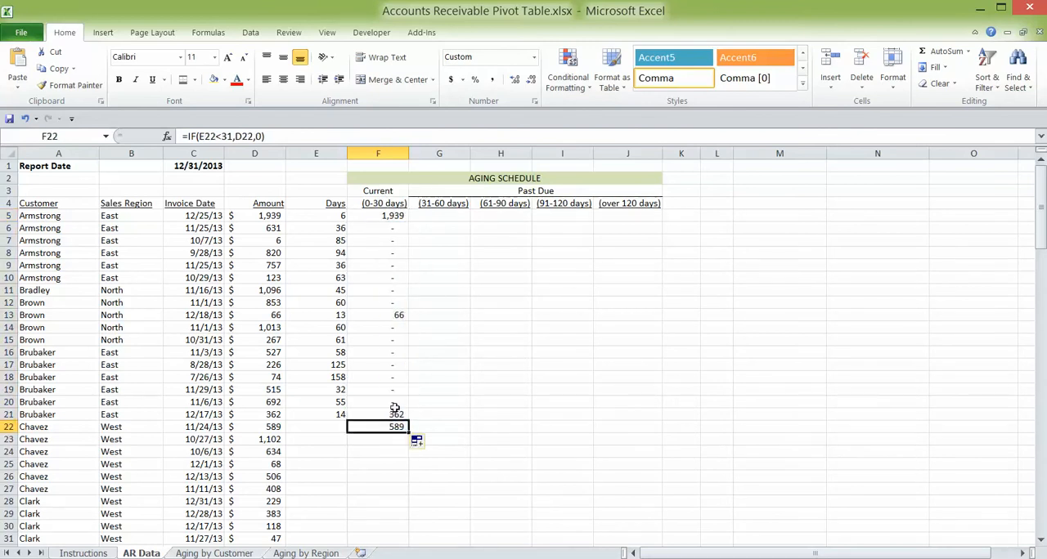
left_click(339, 415)
left_click(379, 413)
left_click(328, 314)
left_click(382, 317)
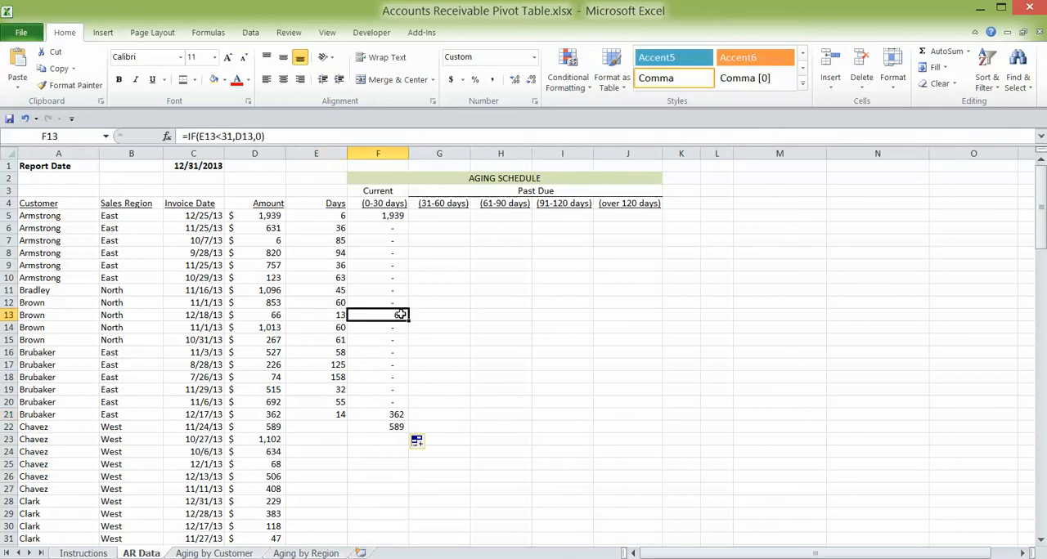
left_click(386, 426)
key("Delete")
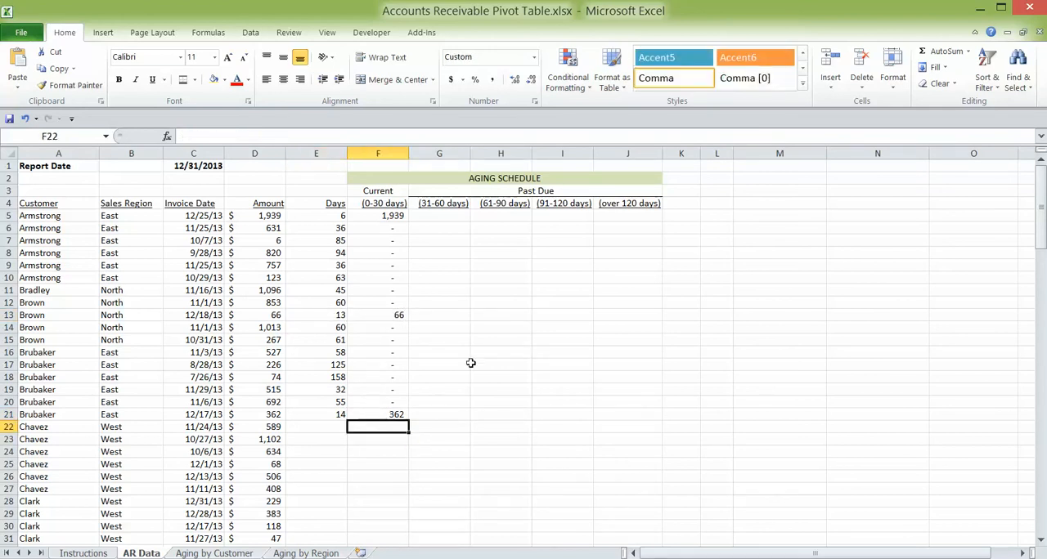
- Build an AND test in G5 for the 31-60 days bucket with the conditions E5>30 and E5<61
left_click(452, 217)
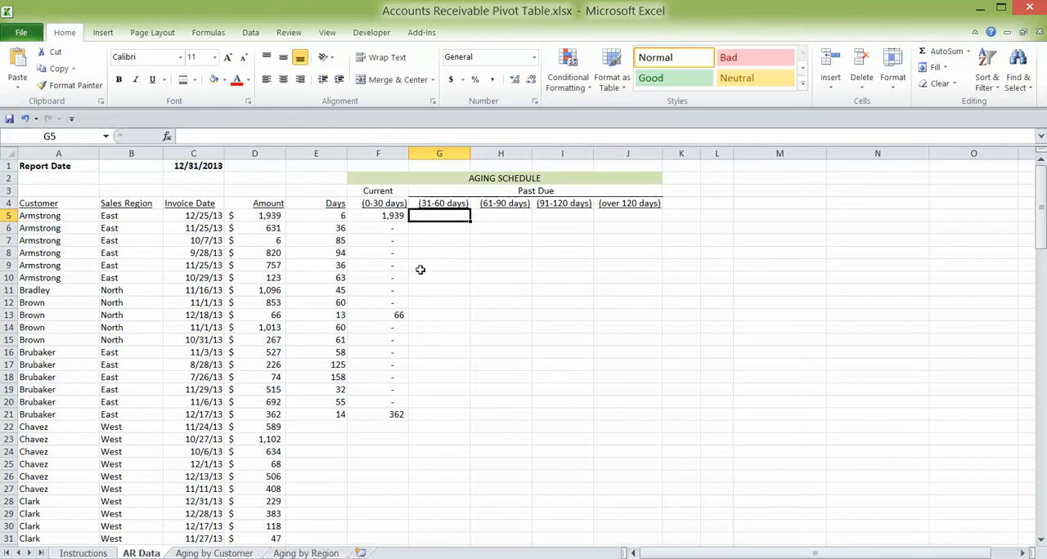
type("=an")
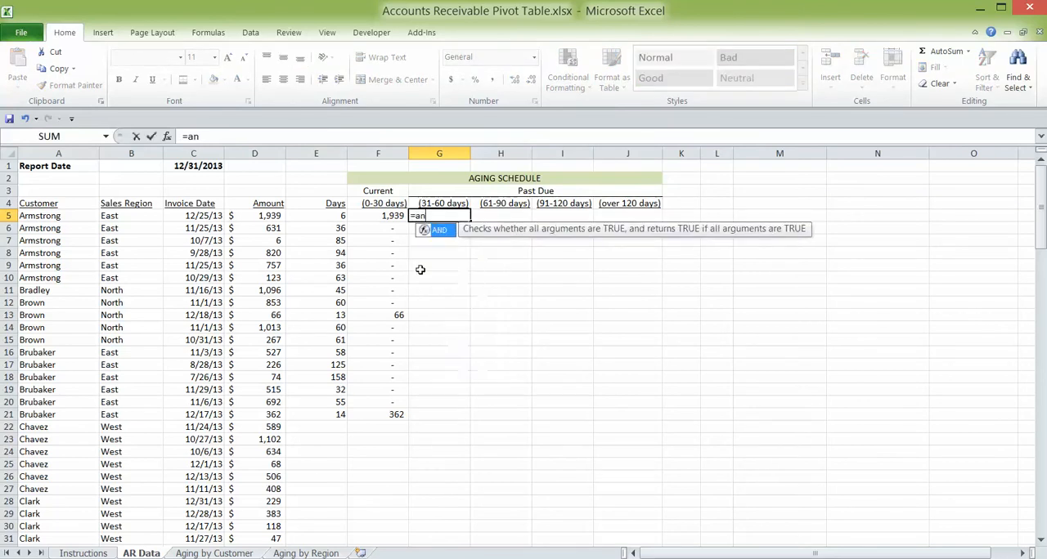
type("d(")
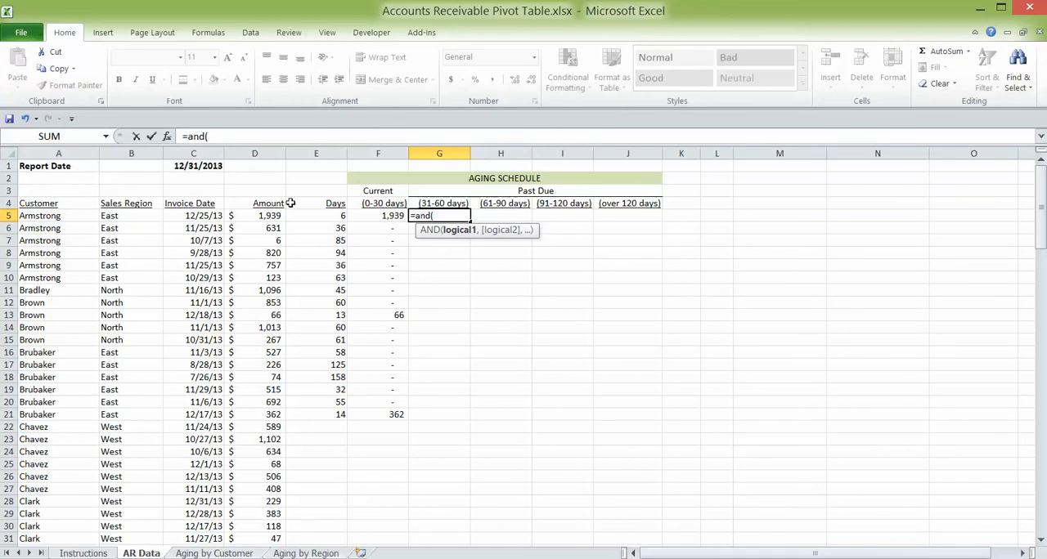
left_click(167, 137)
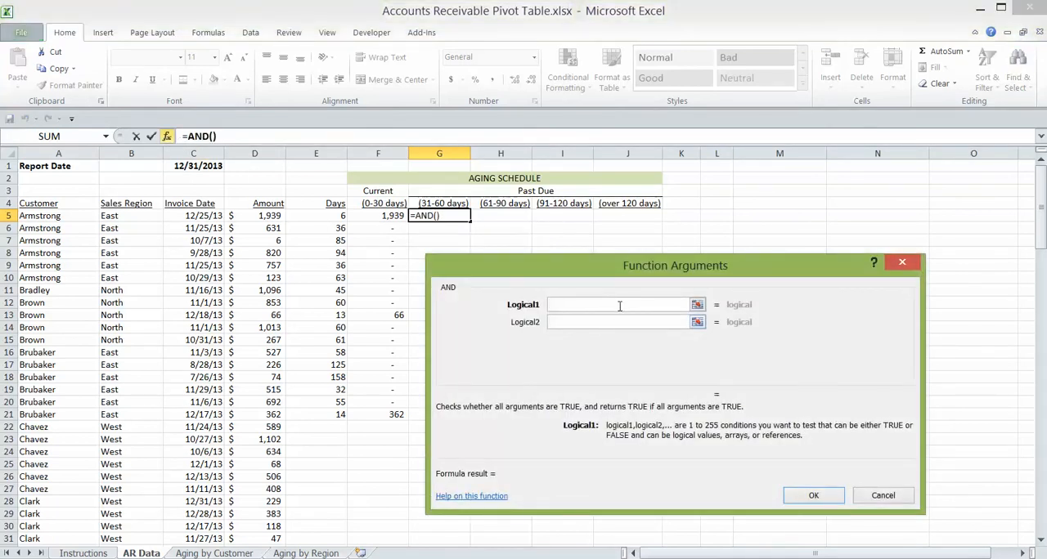
left_click(321, 217)
type(">")
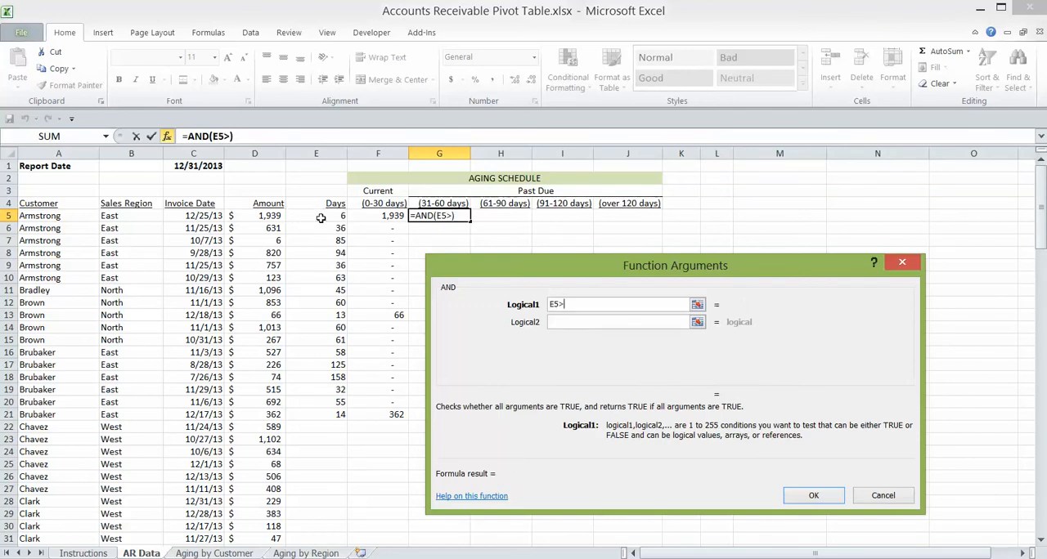
type("30")
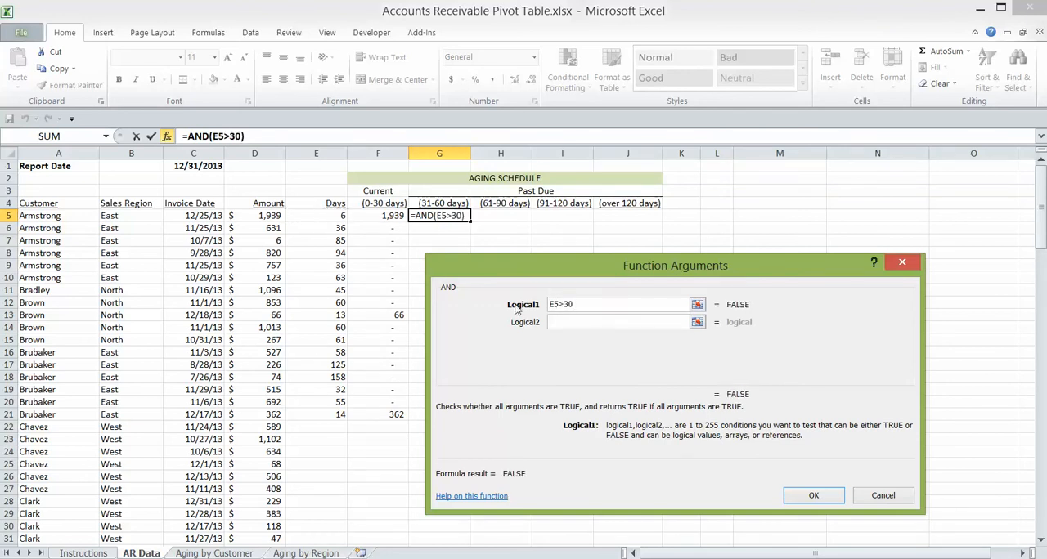
left_click(563, 322)
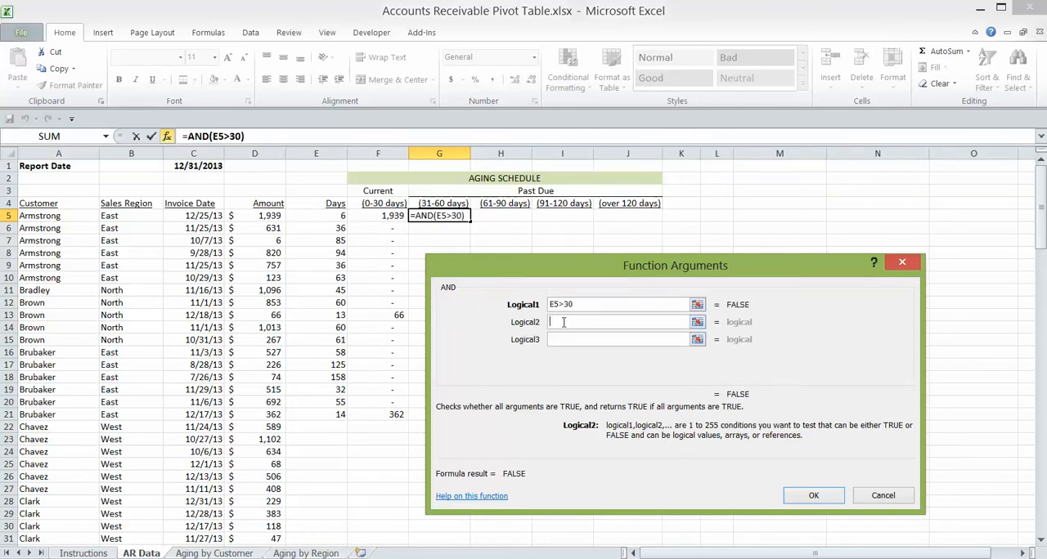
left_click(327, 216)
type("<")
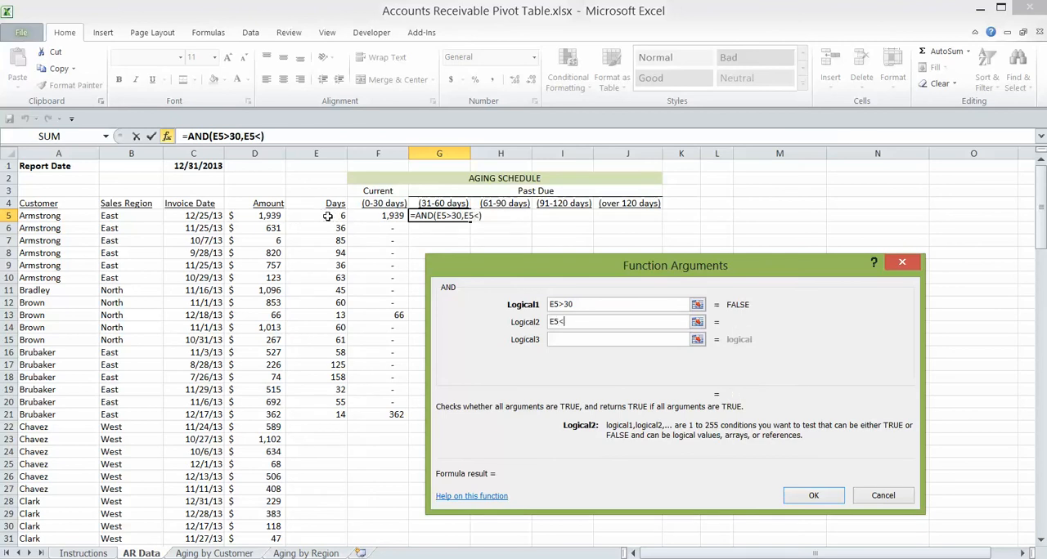
type("61")
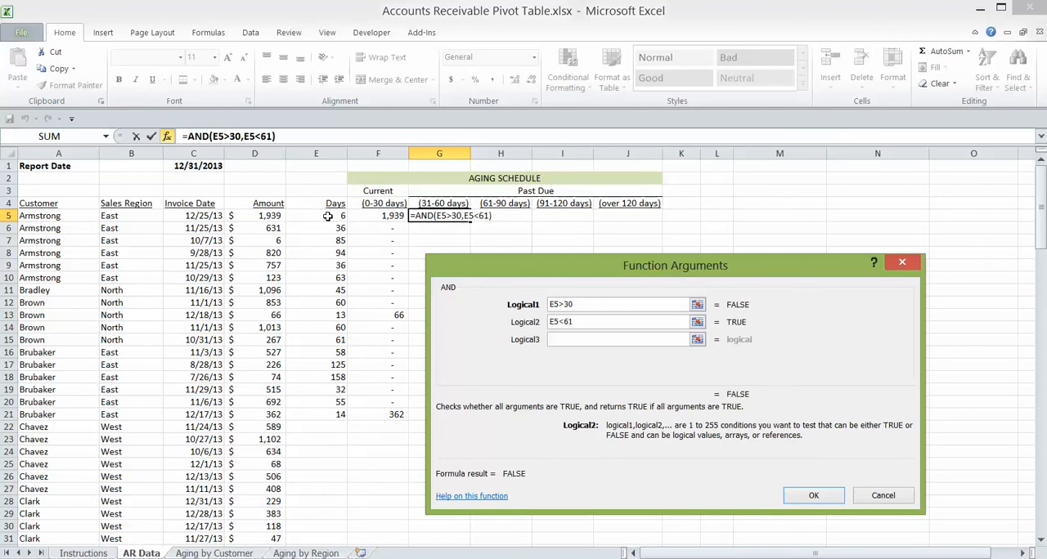
left_click(809, 496)
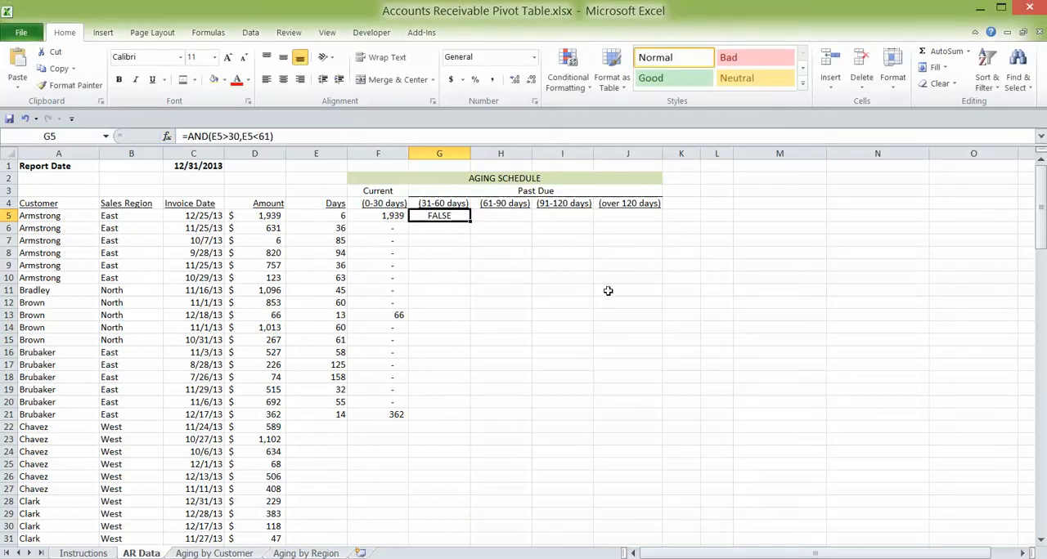
- Fill the G5 AND test down through G20 and compare its results with the Days values in column E
left_click_drag(468, 222, 454, 402)
left_click(448, 216)
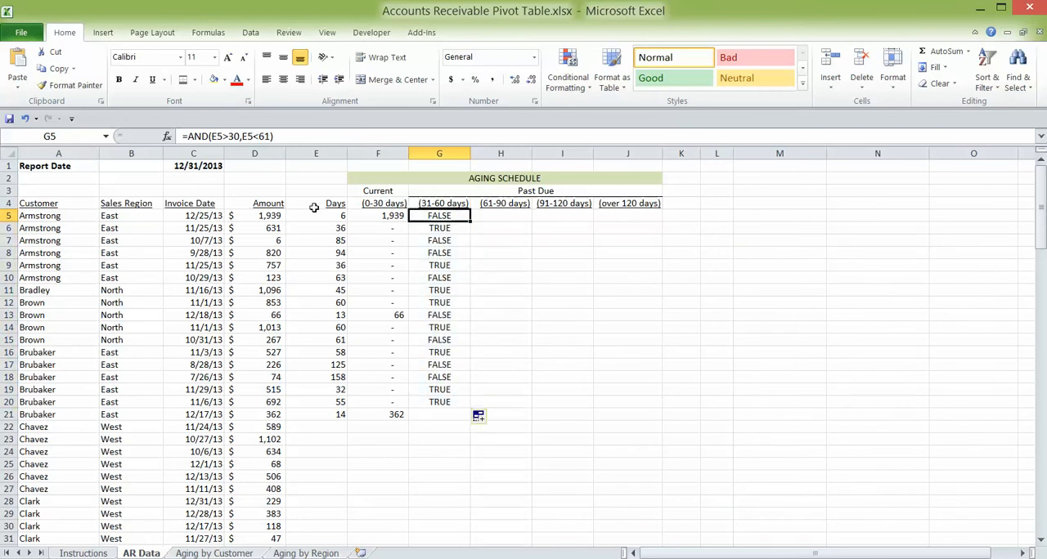
key("Down")
left_click_drag(329, 229, 430, 231)
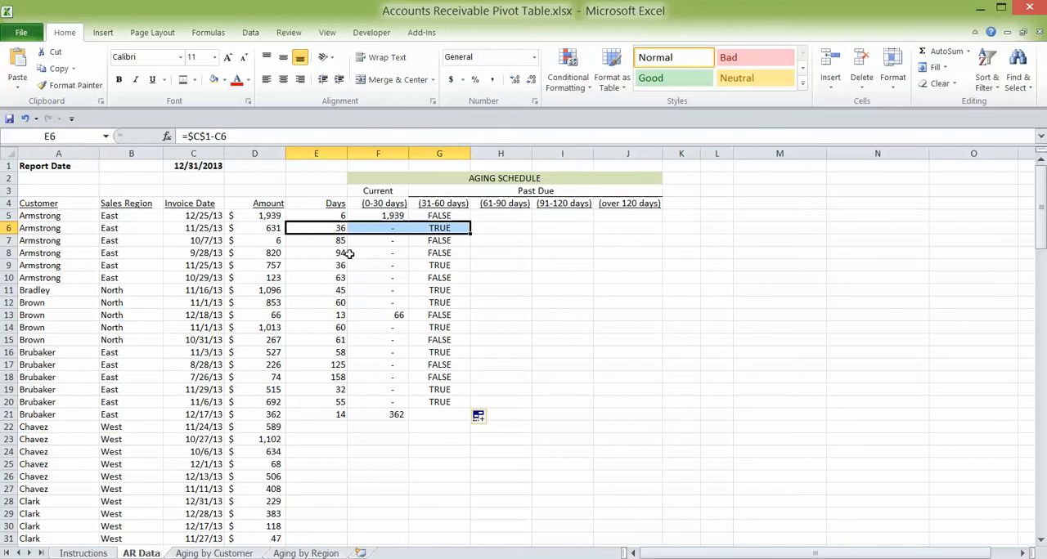
left_click_drag(342, 265, 418, 280)
left_click(501, 245)
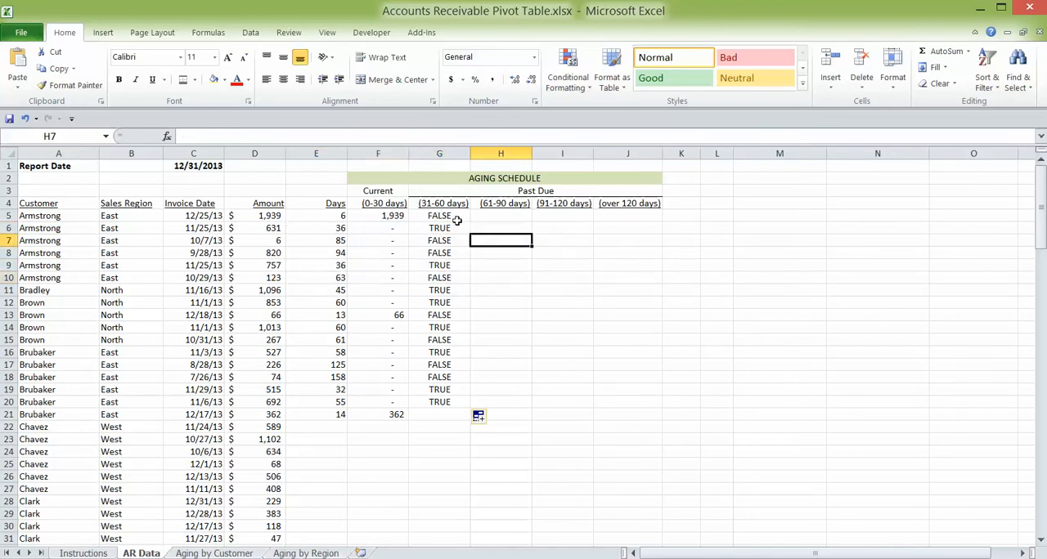
- Wrap the AND test in G5 in an IF function so that AND(E5>30,E5<61) becomes its logical test
left_click(449, 217)
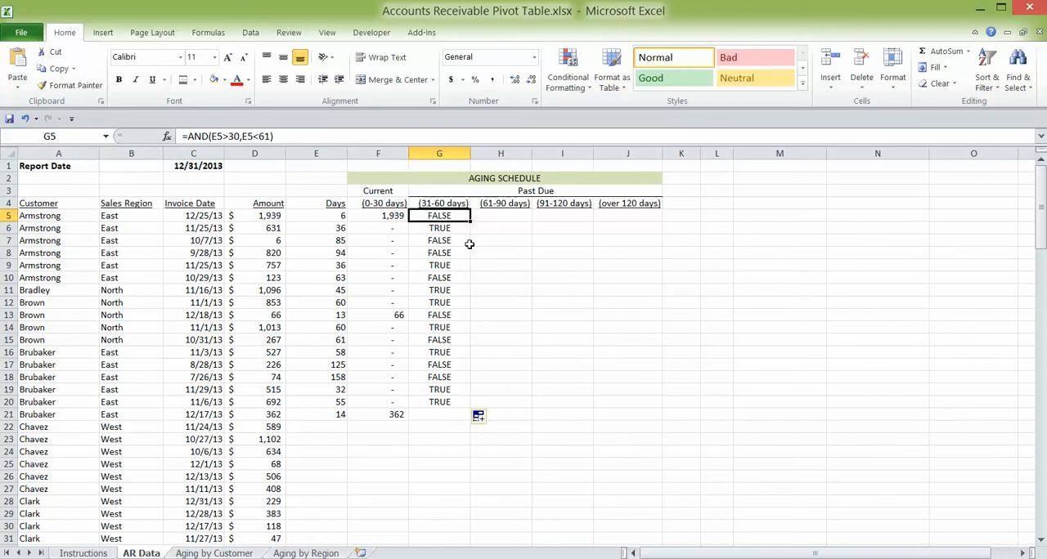
left_click(188, 136)
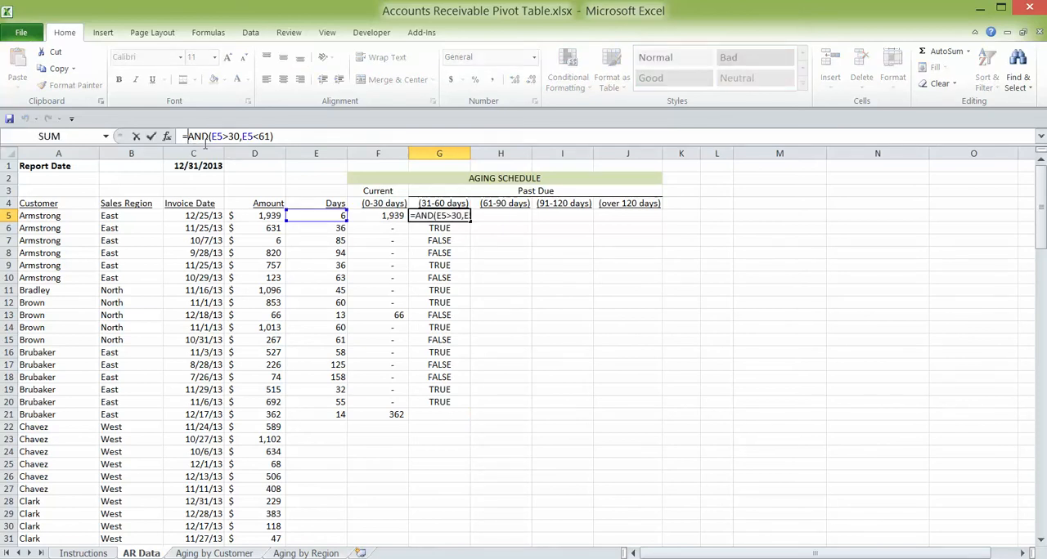
type("if")
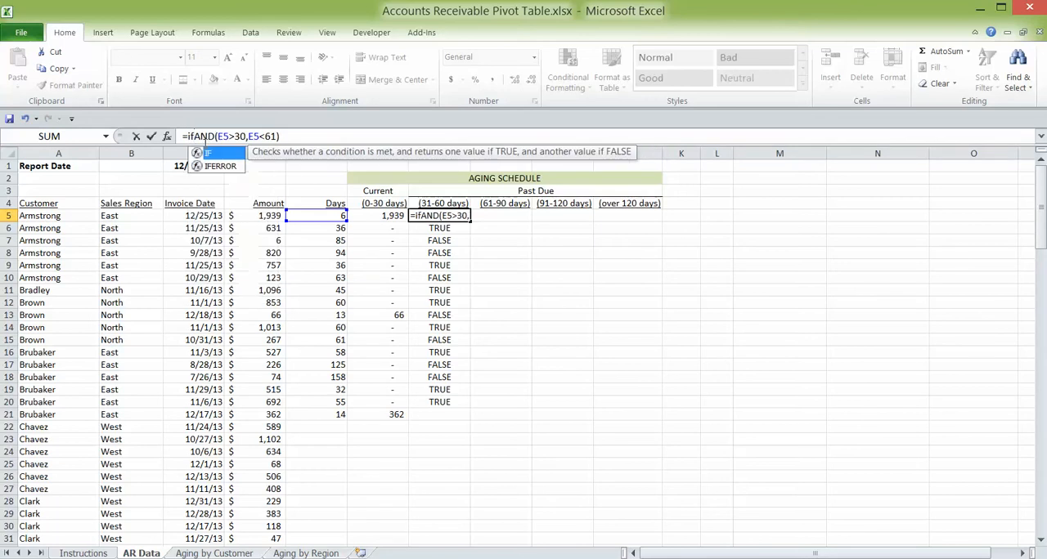
type("(")
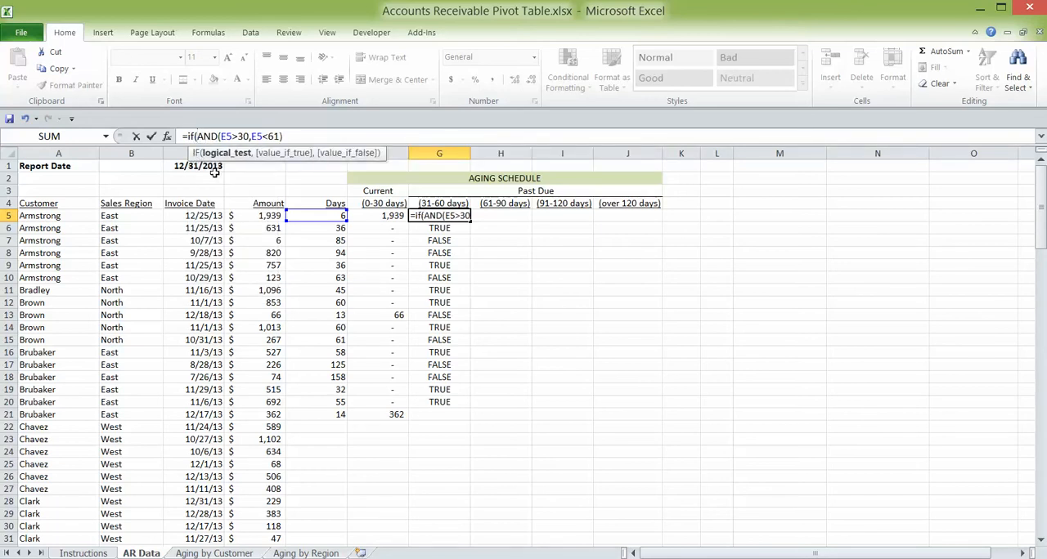
left_click(167, 138)
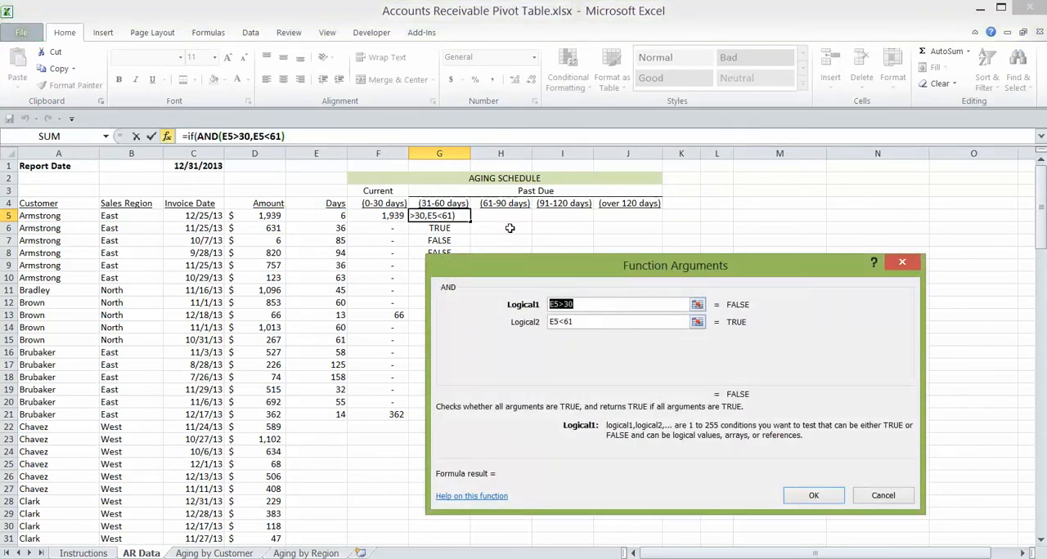
left_click(305, 136)
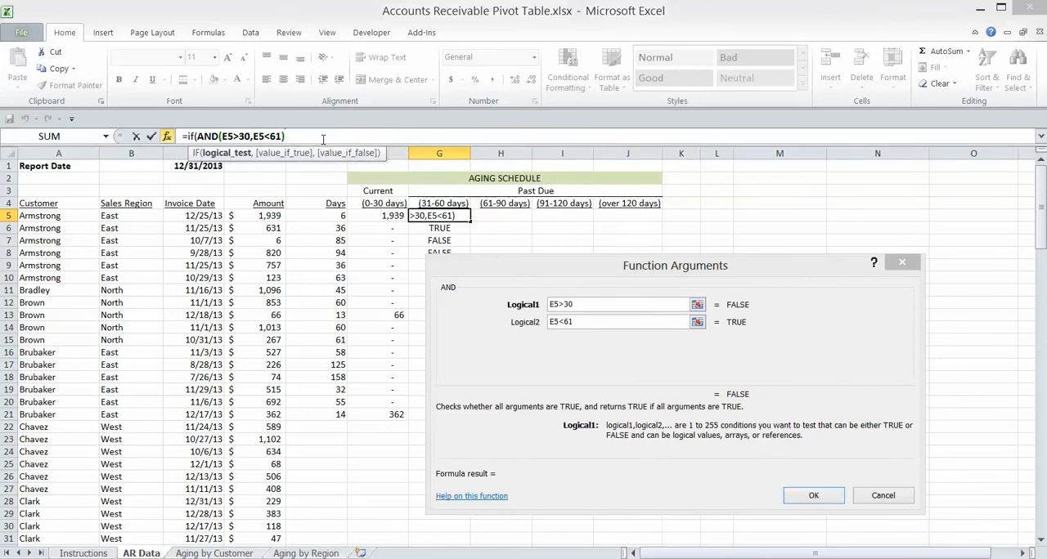
type("+")
left_click(255, 215)
left_click_drag(663, 304, 638, 305)
key("BackSpace")
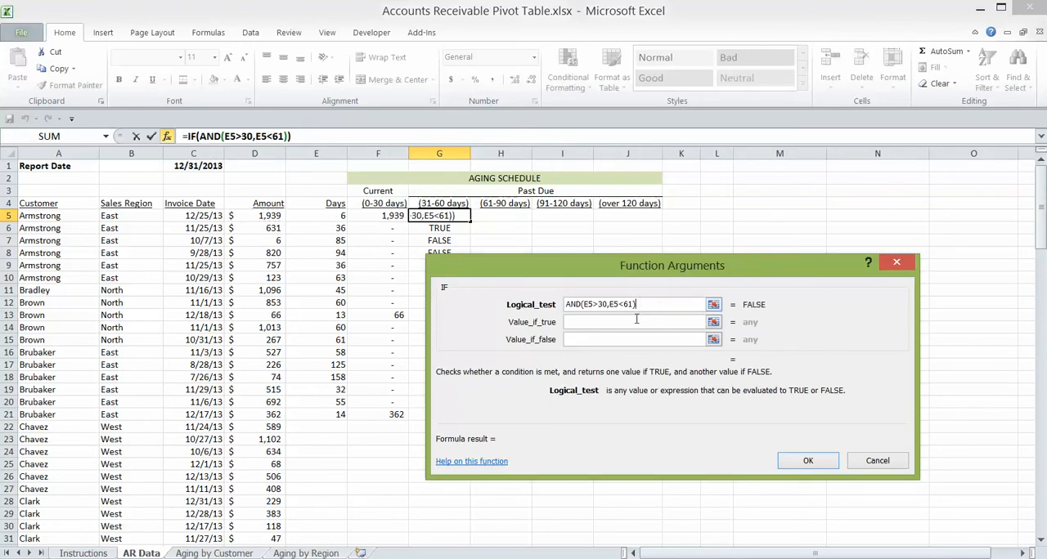
- Complete the IF function arguments in G5: return D5 if true and 0 if false
left_click(619, 322)
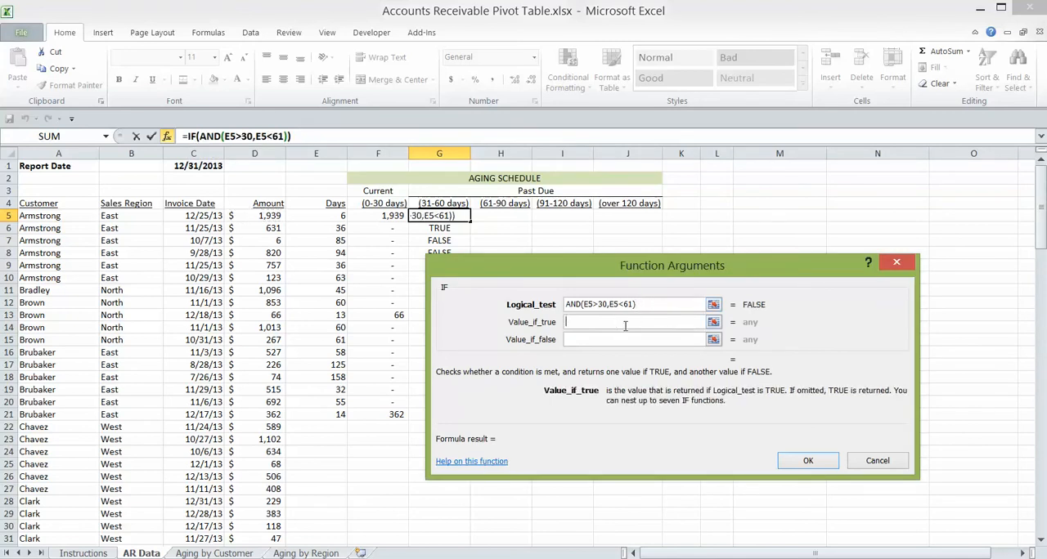
left_click(270, 214)
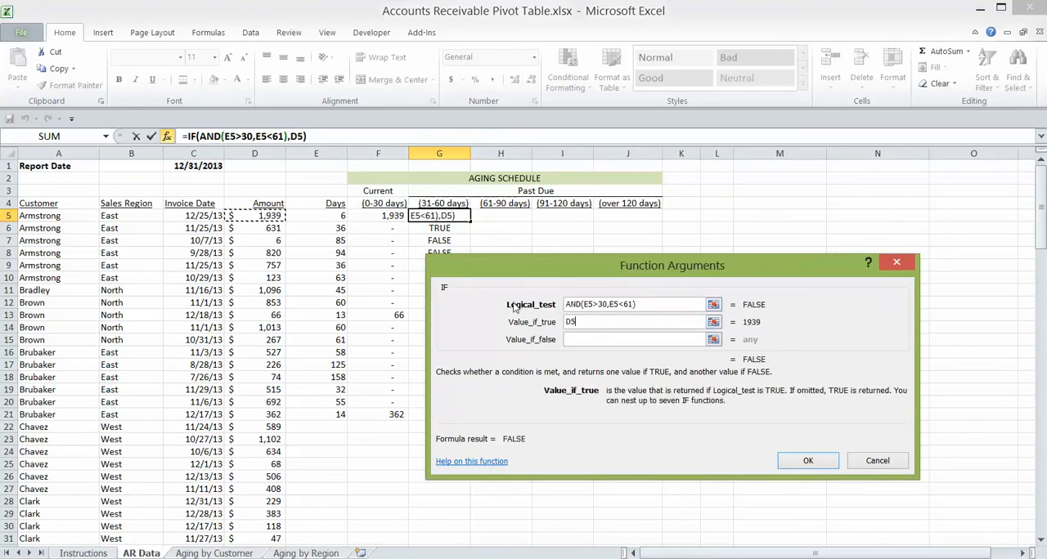
left_click(589, 339)
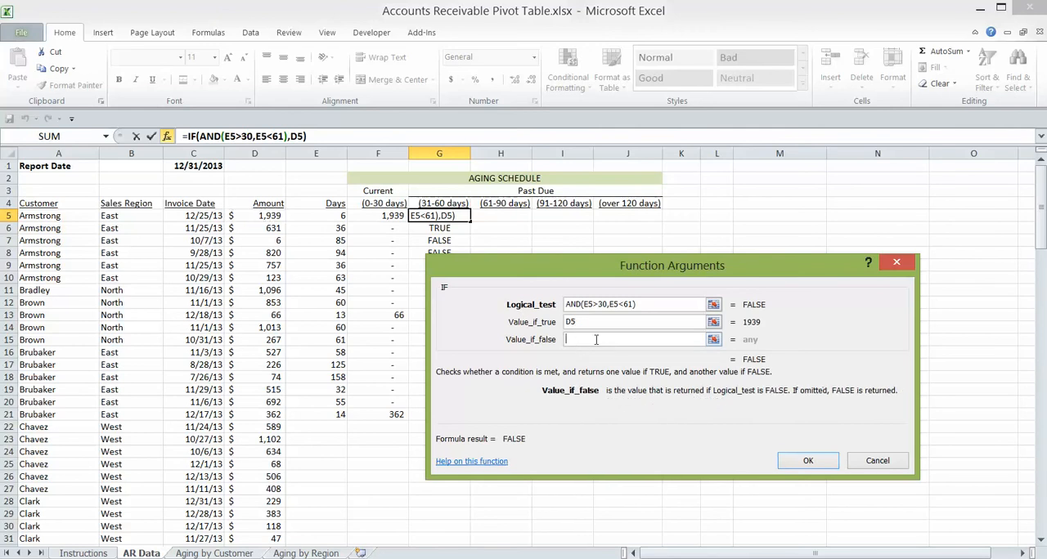
type("0")
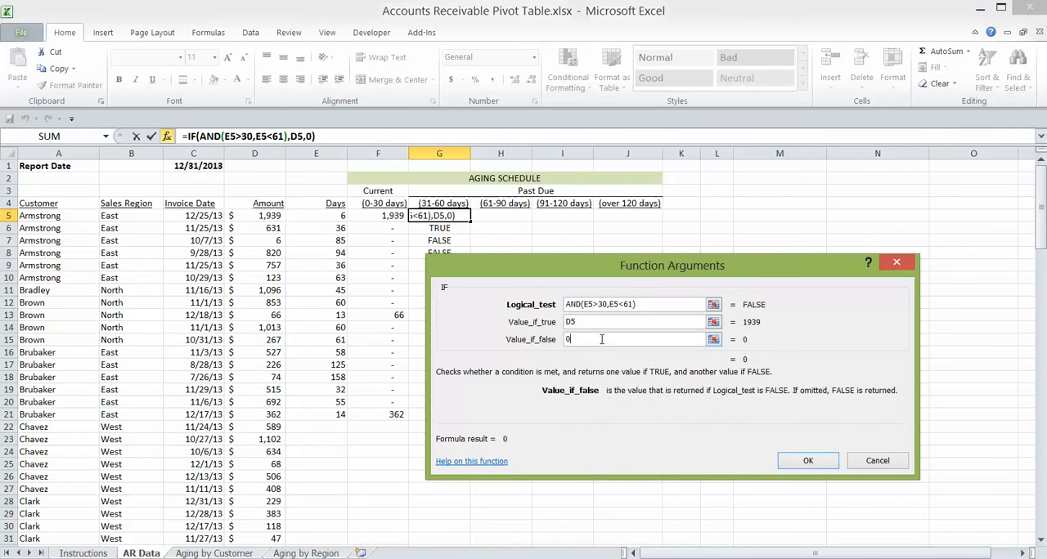
left_click(807, 460)
- Fill the G5 formula down through G21 and check the copied formulas in G6 to G9
left_click_drag(473, 221, 463, 424)
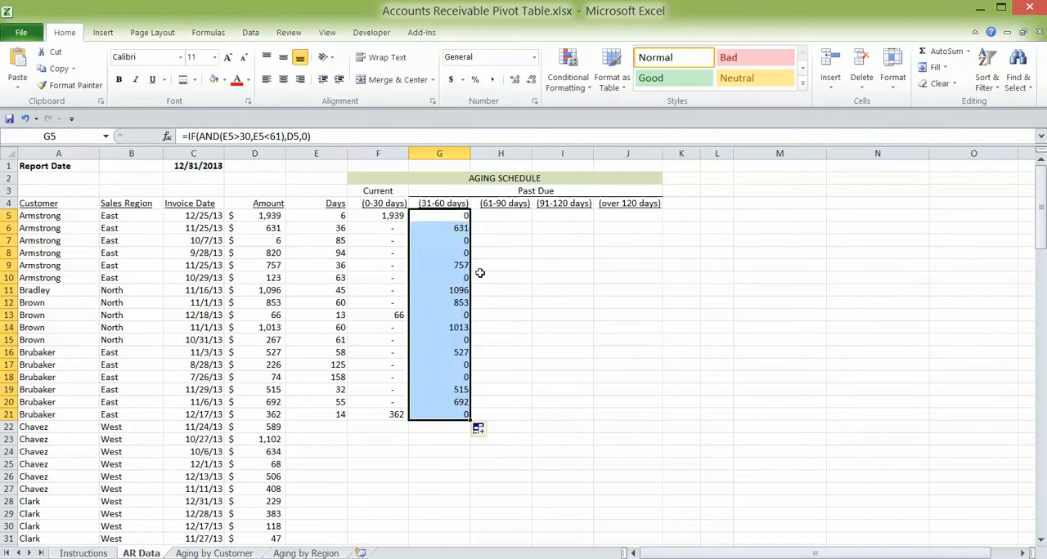
left_click(460, 226)
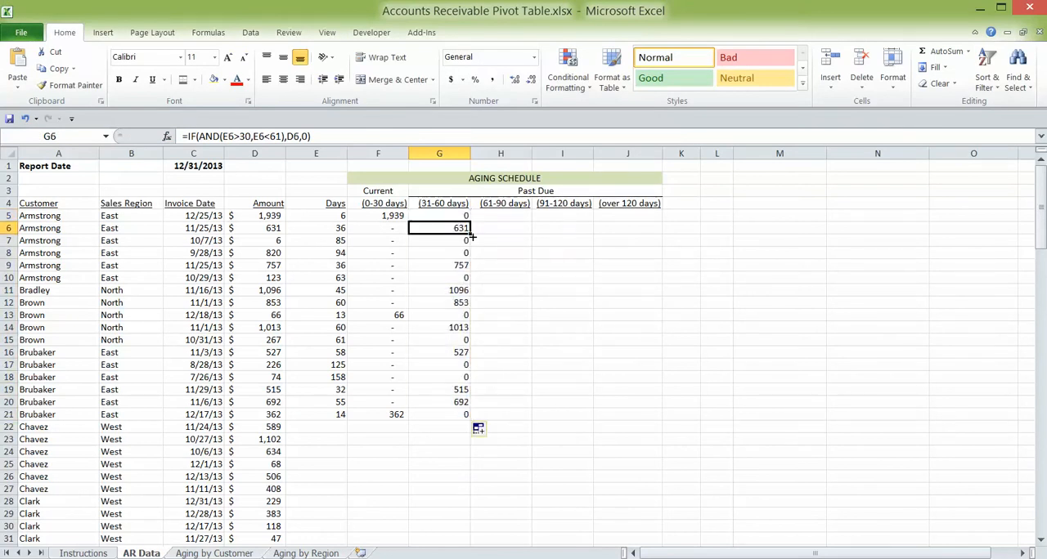
left_click(466, 241)
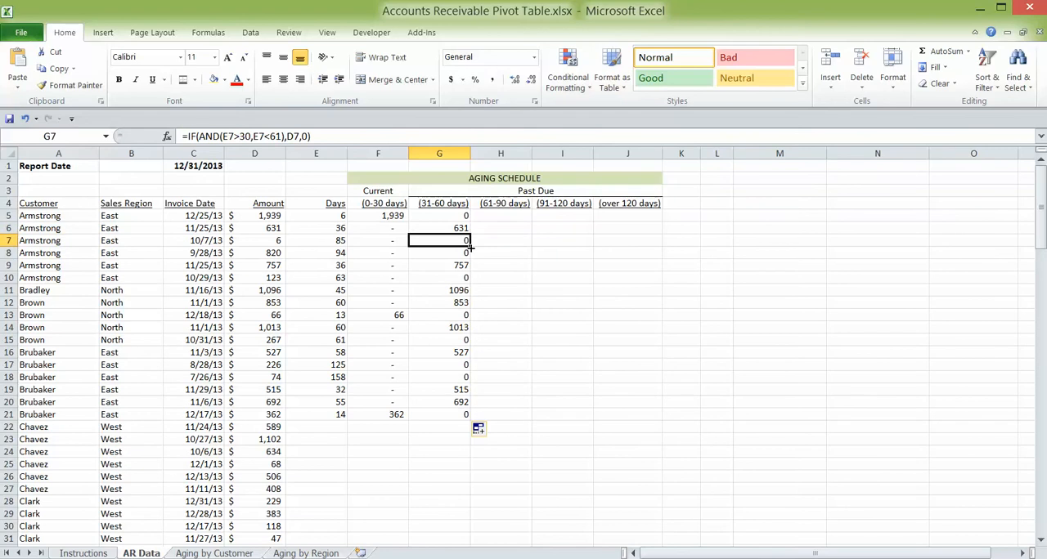
left_click(464, 253)
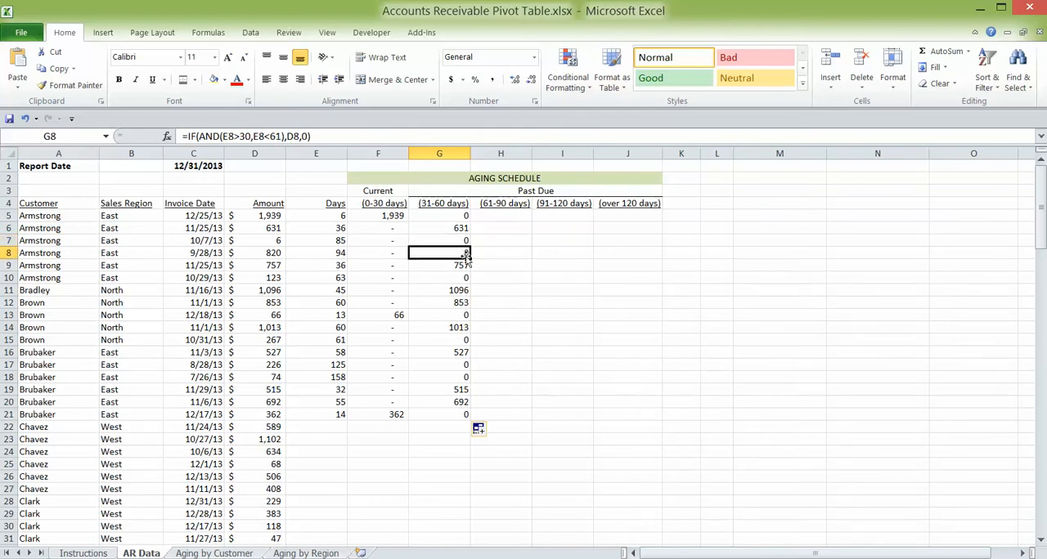
left_click(462, 267)
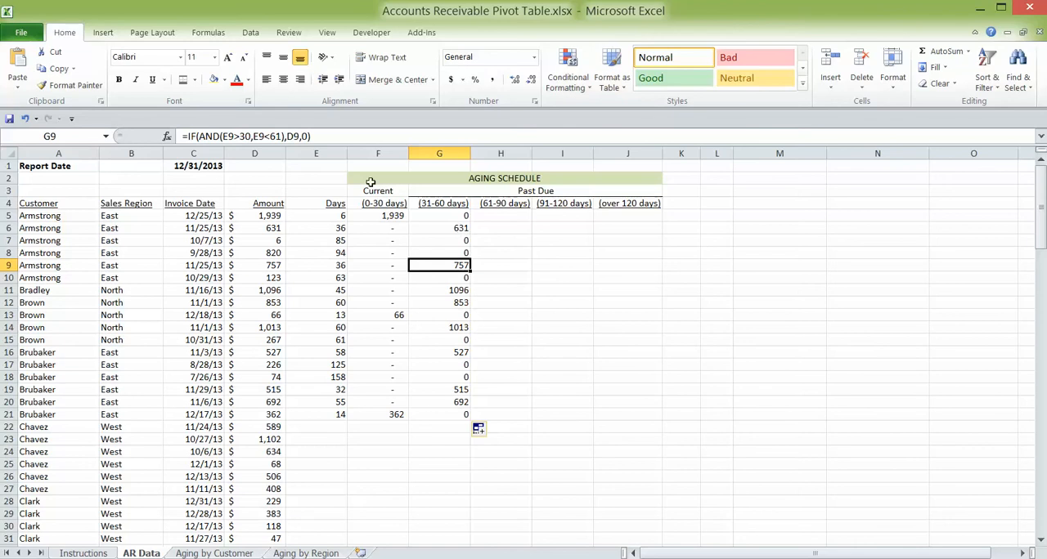
left_click(453, 215)
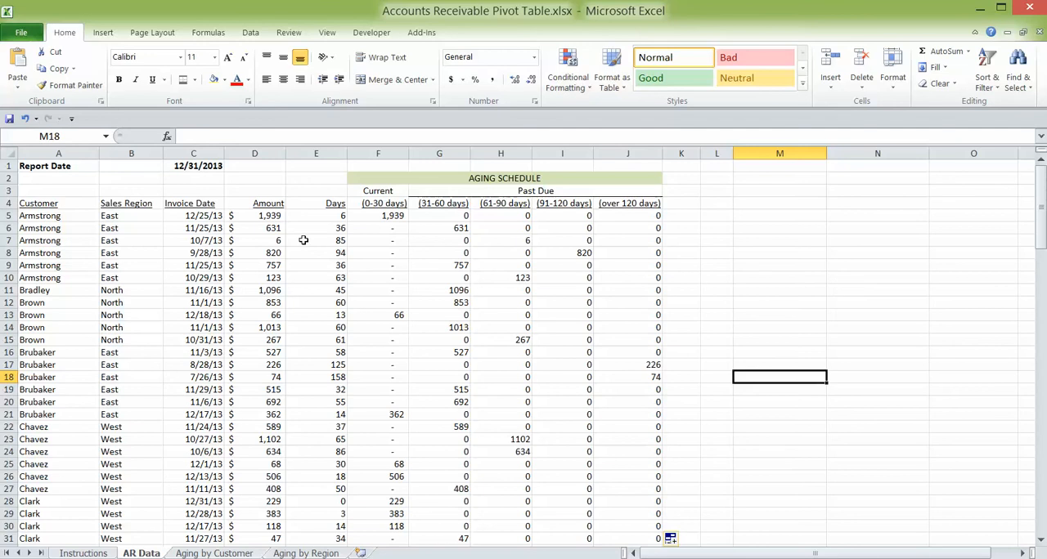
- Create a PivotTable from the AR Data range A4:J136, placed on the existing Aging by Customer worksheet at cell A1
left_click(49, 202)
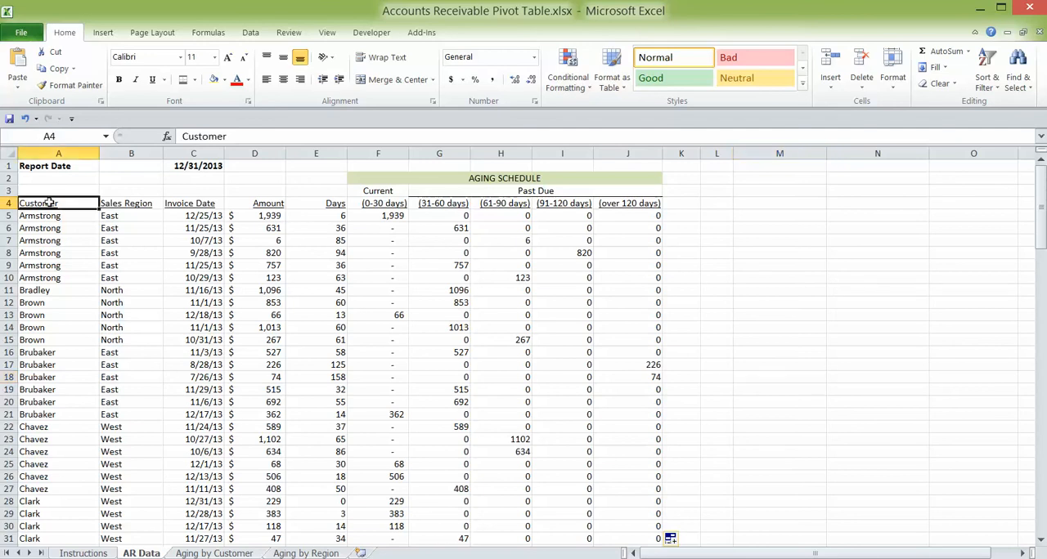
left_click_drag(71, 205, 657, 491)
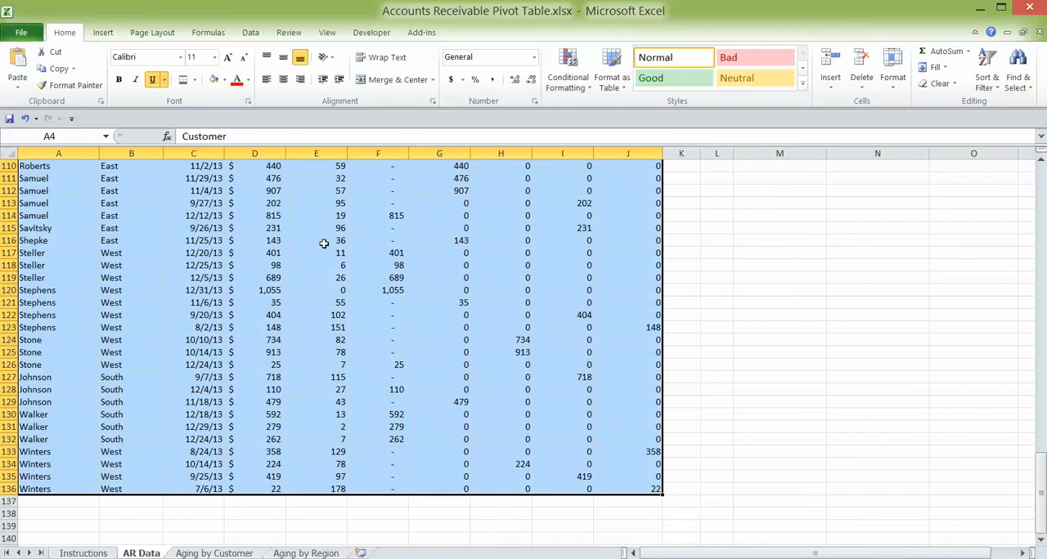
left_click(103, 33)
left_click(29, 85)
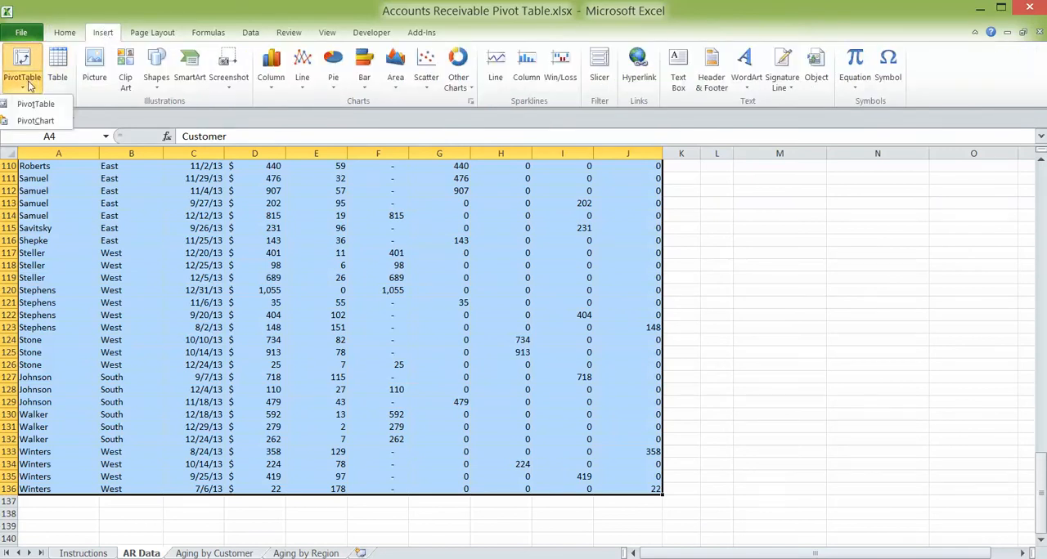
left_click(39, 106)
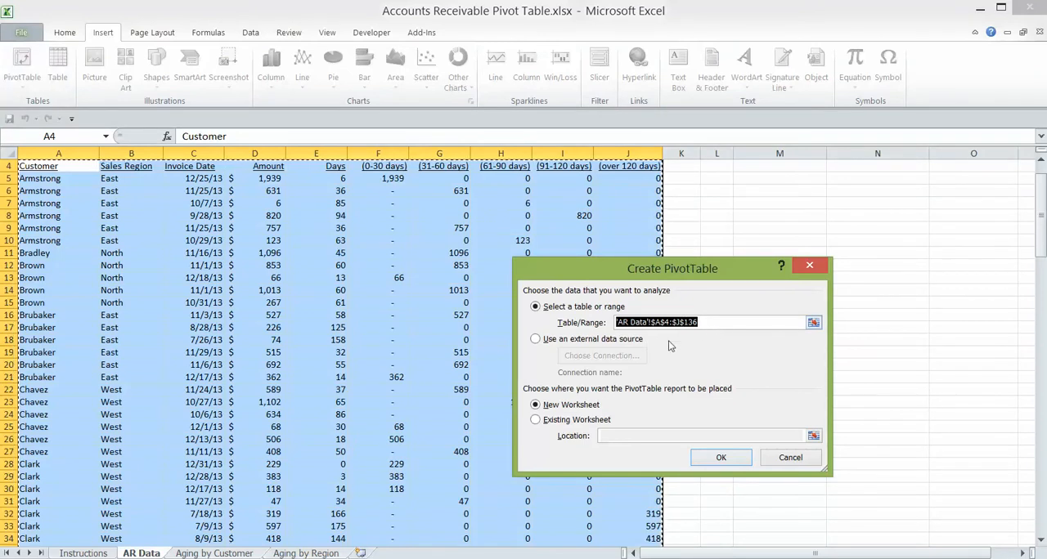
left_click(537, 421)
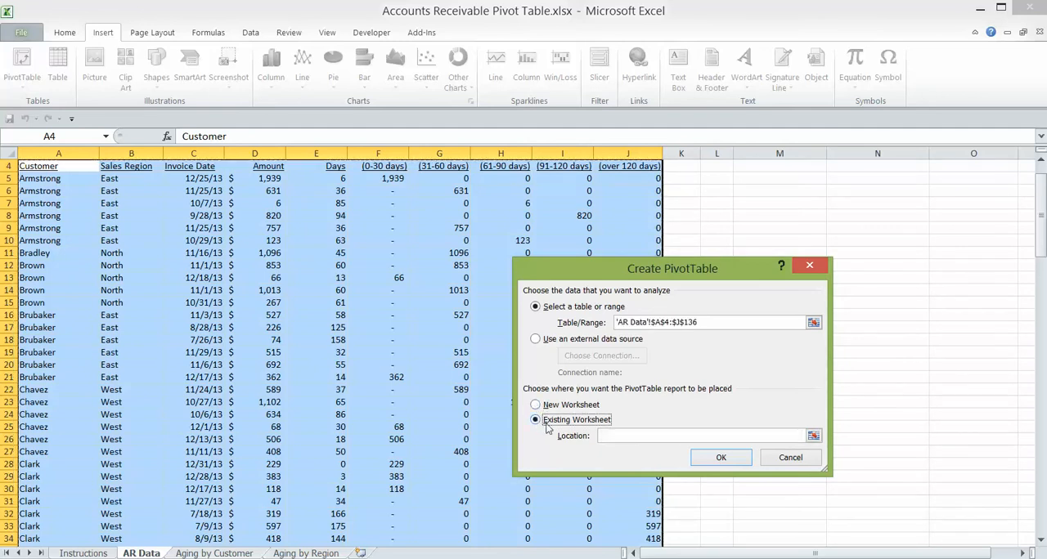
left_click(606, 435)
left_click(214, 554)
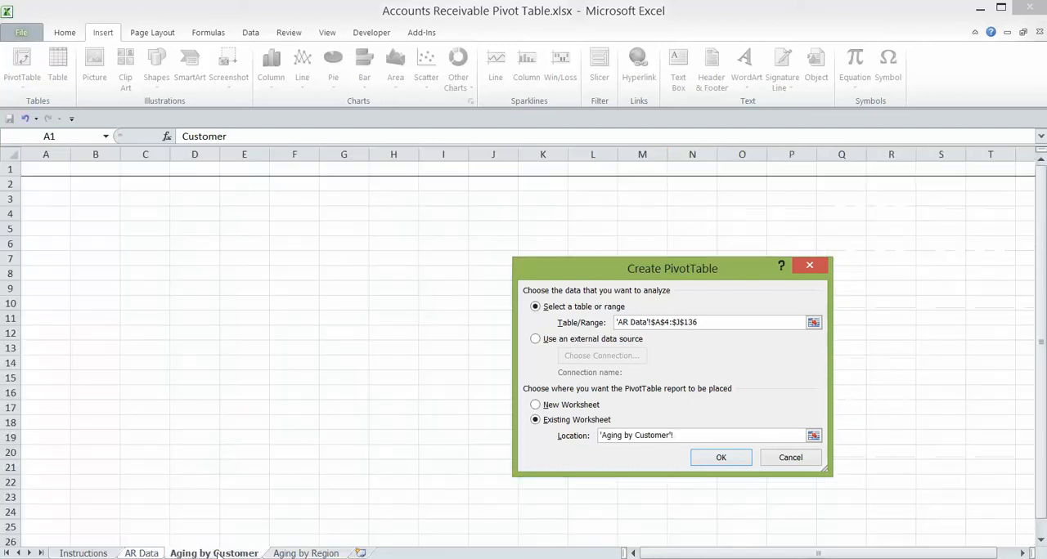
left_click(35, 169)
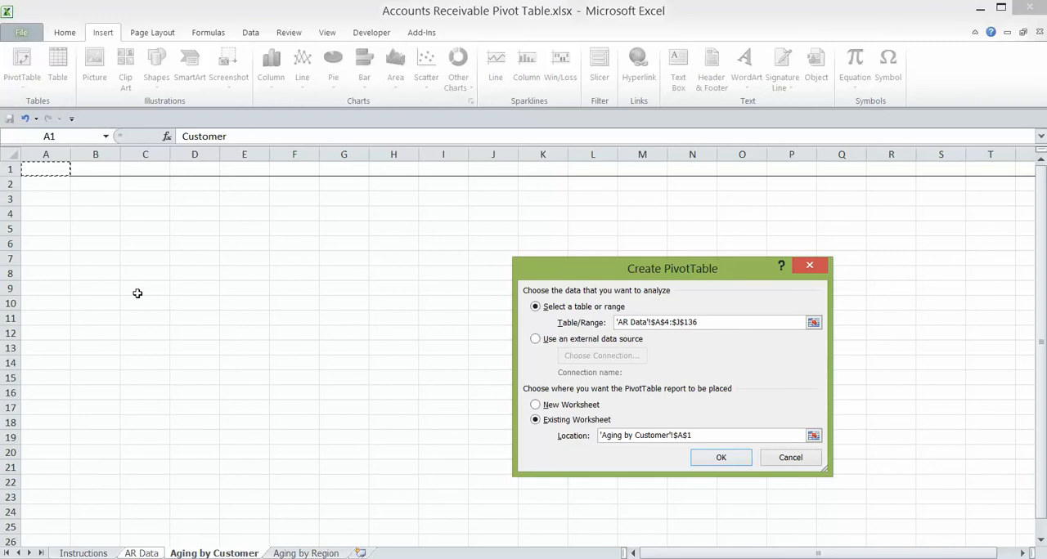
left_click(712, 459)
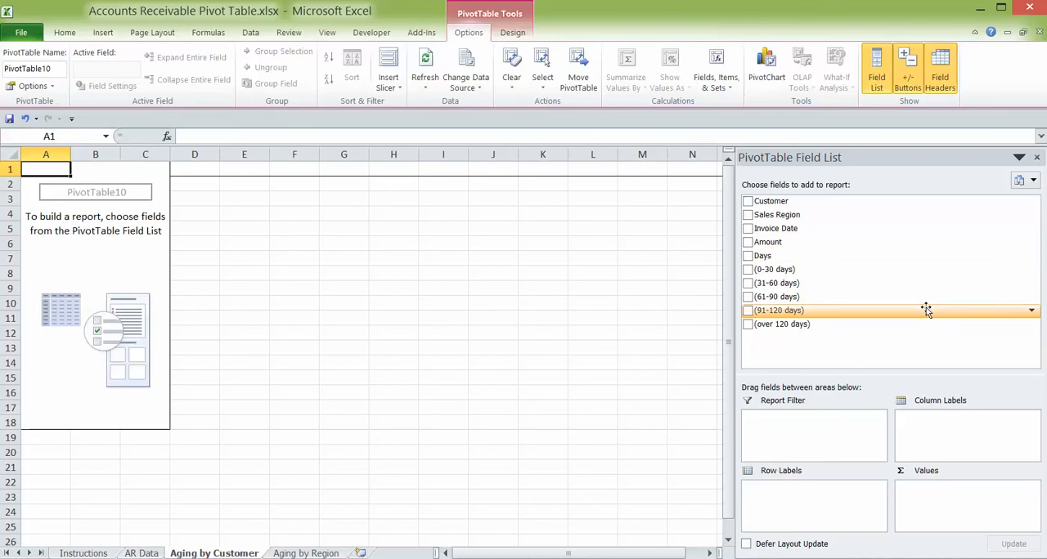
- Add Customer, Sales Region and the five aging bucket fields, from (0-30 days) to (over 120 days), to the PivotTable report
left_click(748, 202)
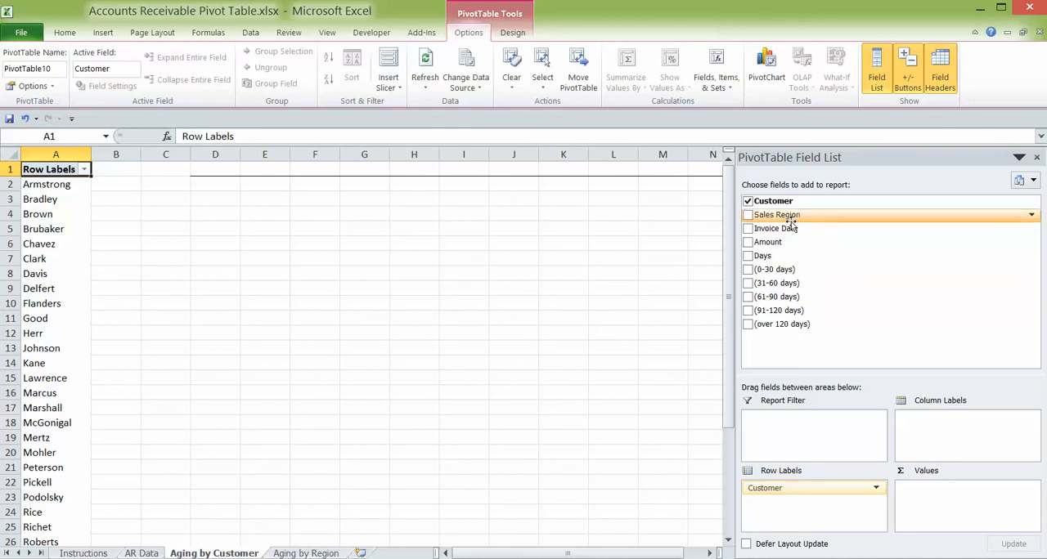
left_click(747, 215)
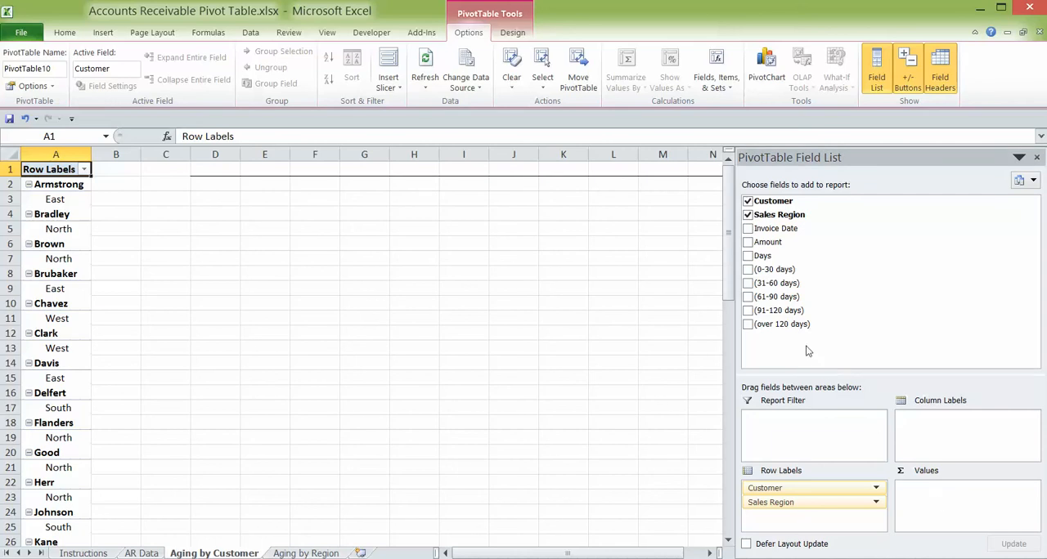
left_click(747, 270)
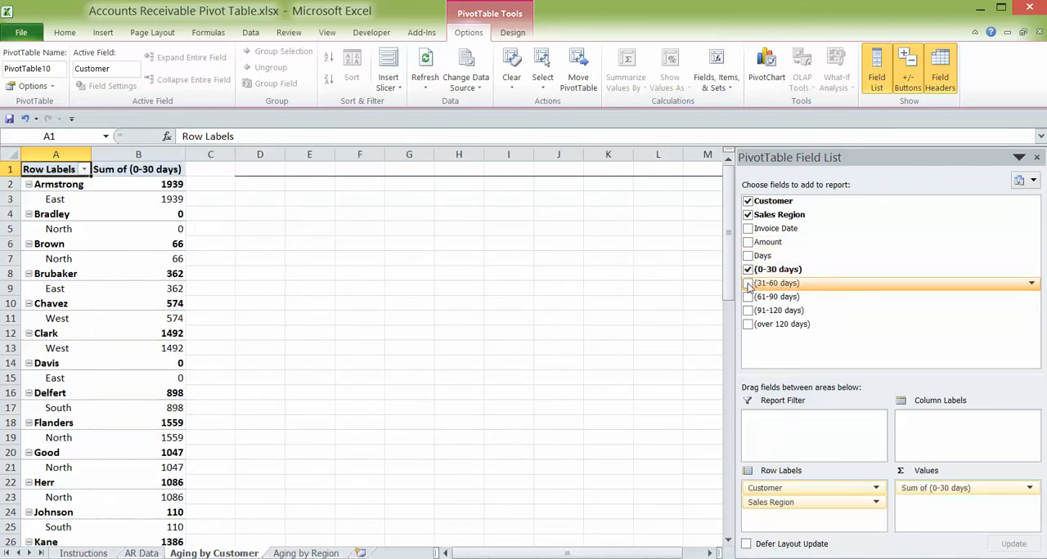
left_click(748, 284)
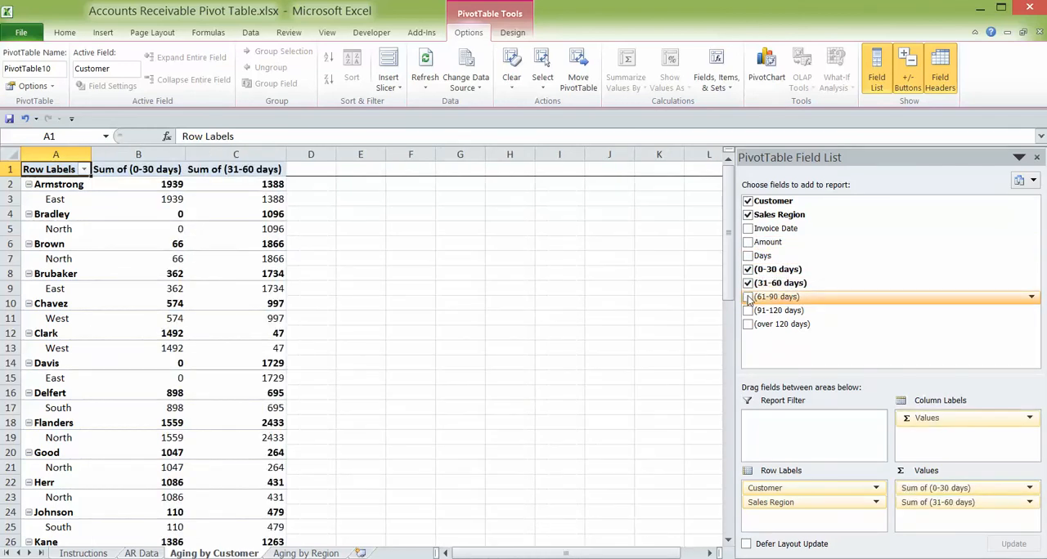
left_click(748, 298)
left_click(747, 312)
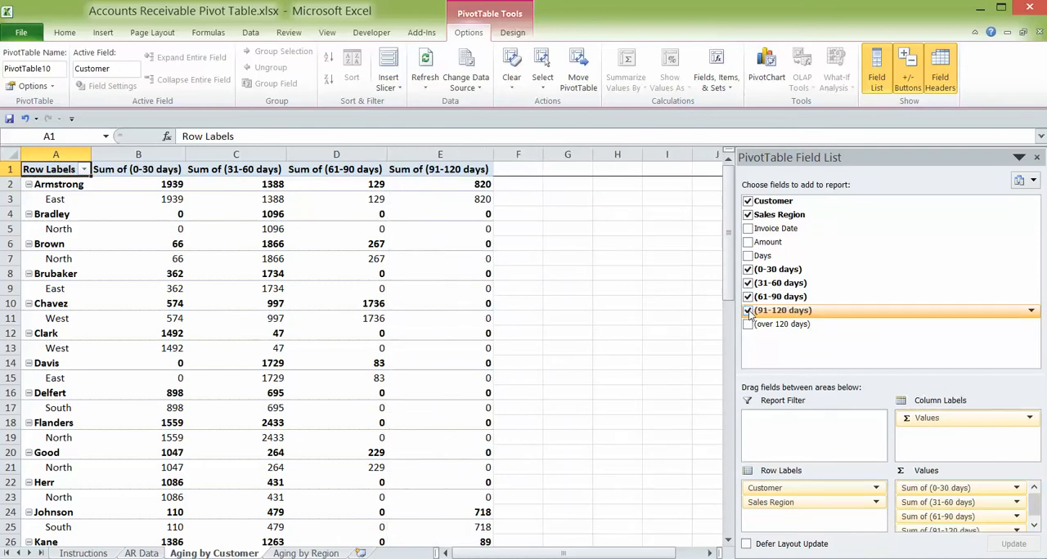
left_click(747, 324)
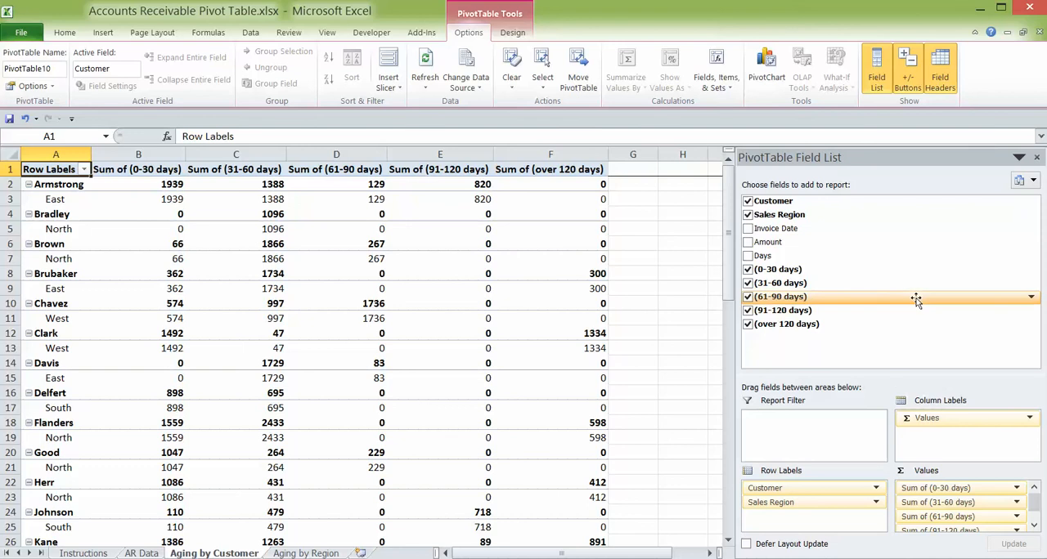
- Add the Days field to the PivotTable and move Sum of Days ahead of the aging bucket values
left_click(747, 256)
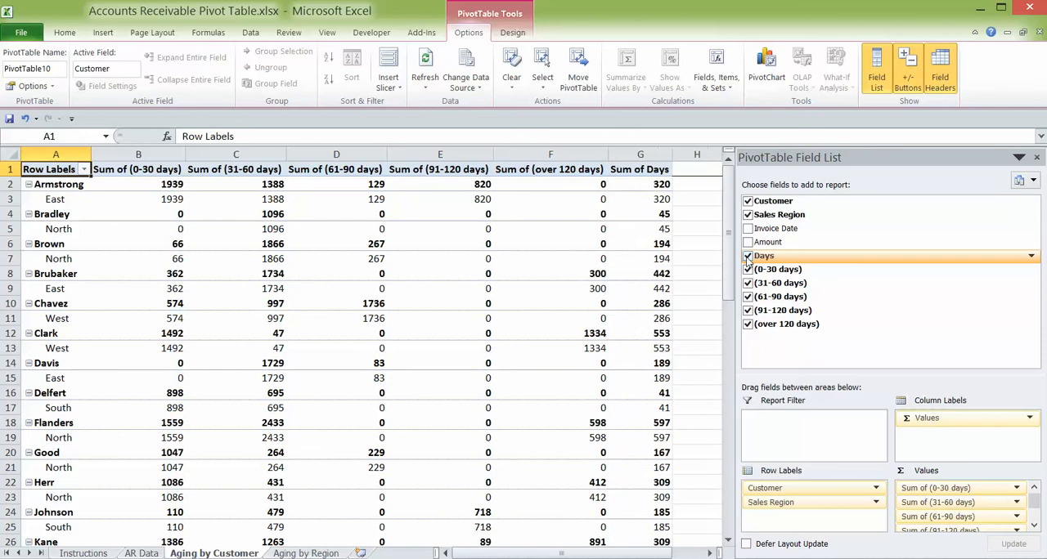
left_click(1035, 513)
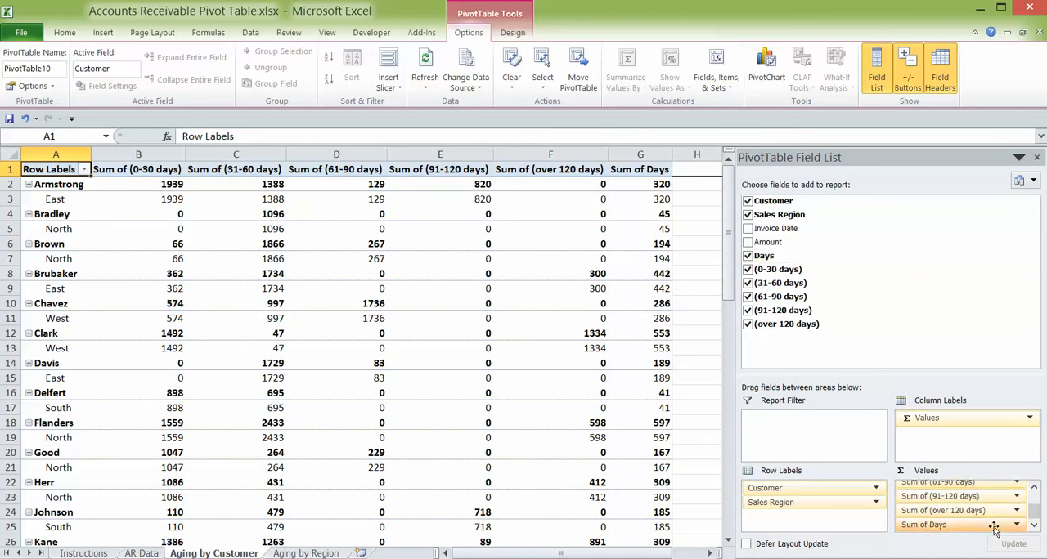
left_click_drag(969, 526, 957, 489)
- Change the Days value field in the PivotTable to summarize by Average
left_click(954, 489)
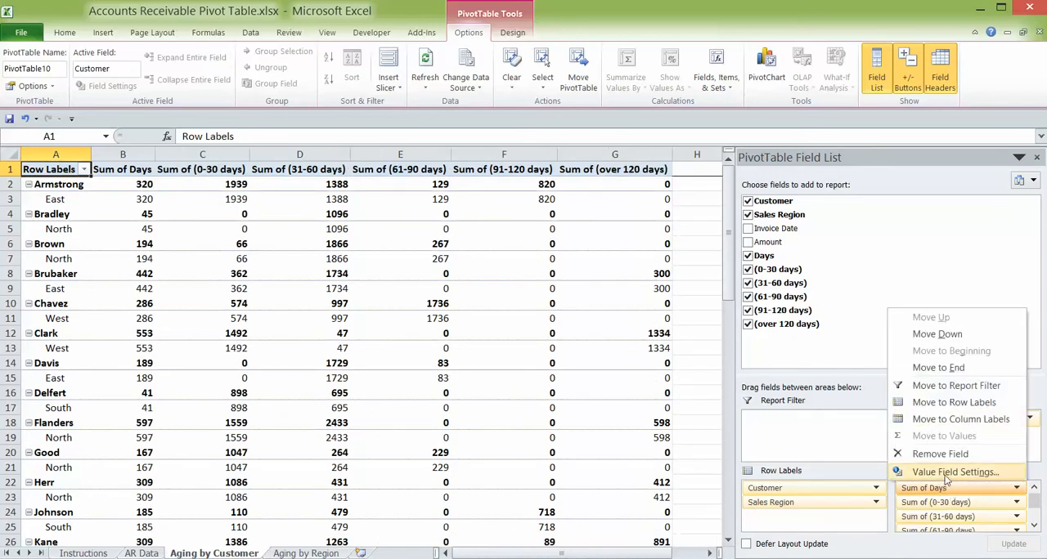
left_click(948, 473)
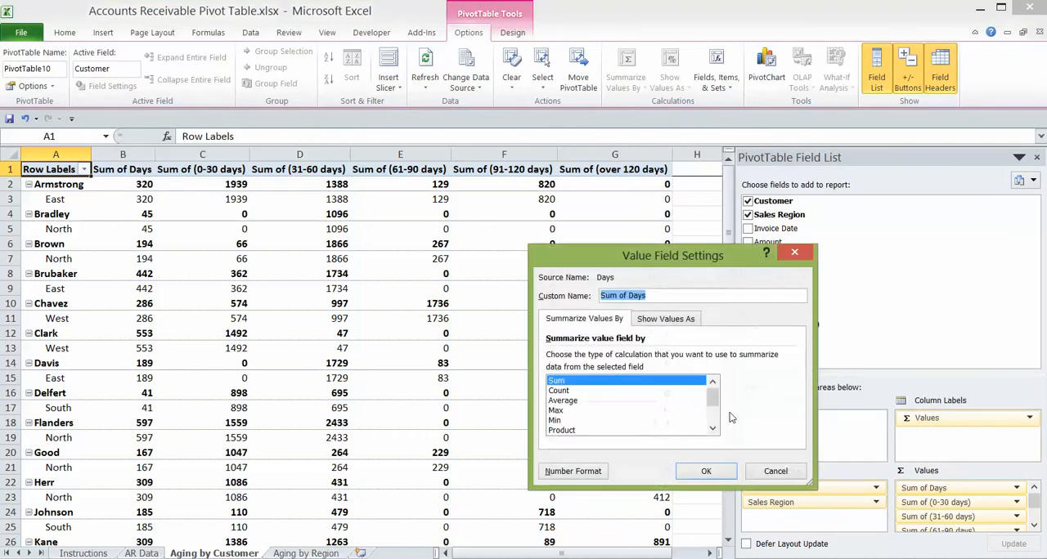
left_click(577, 401)
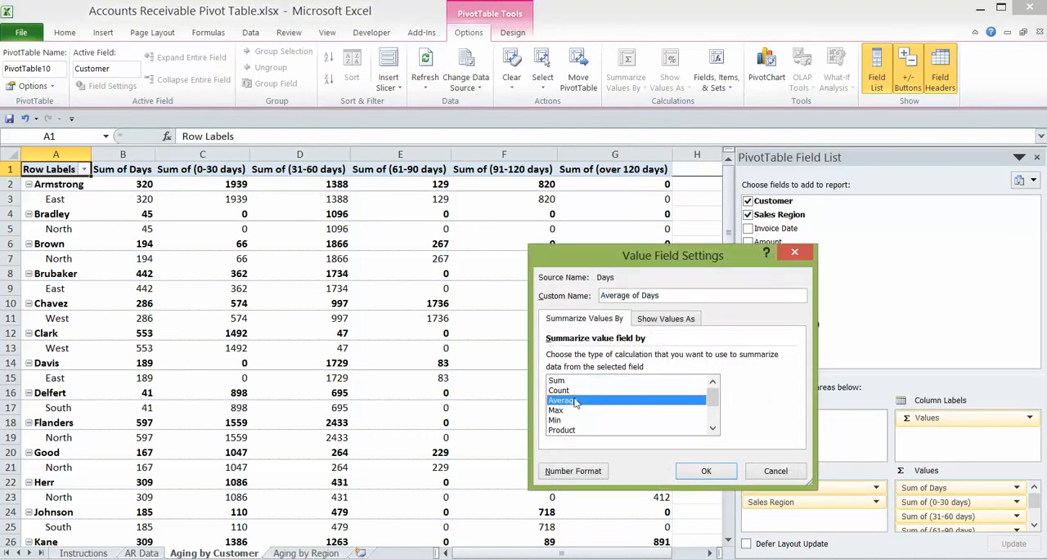
left_click(706, 474)
- Move Sales Region above Customer in the PivotTable row labels to group customers by region
left_click(703, 470)
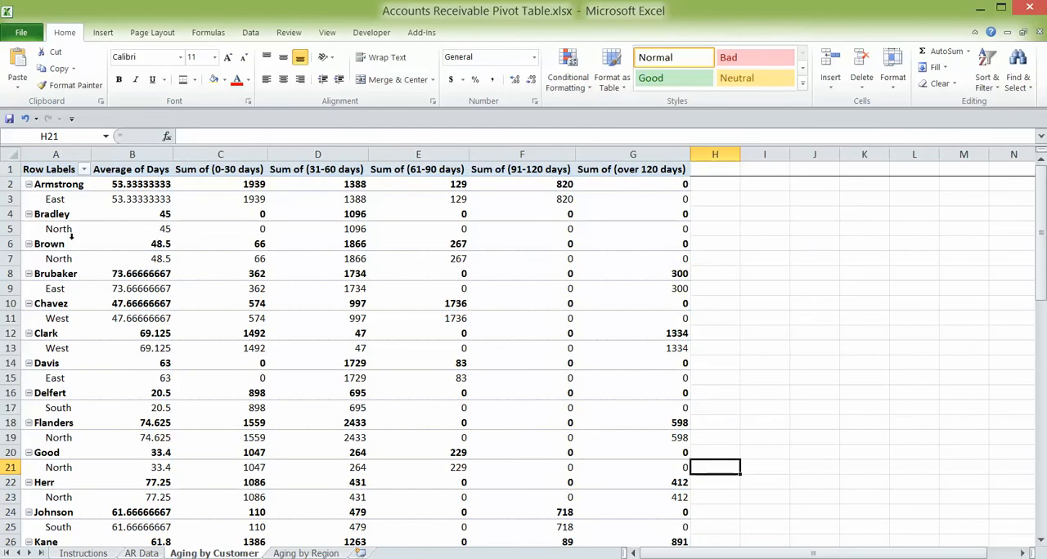
left_click(501, 376)
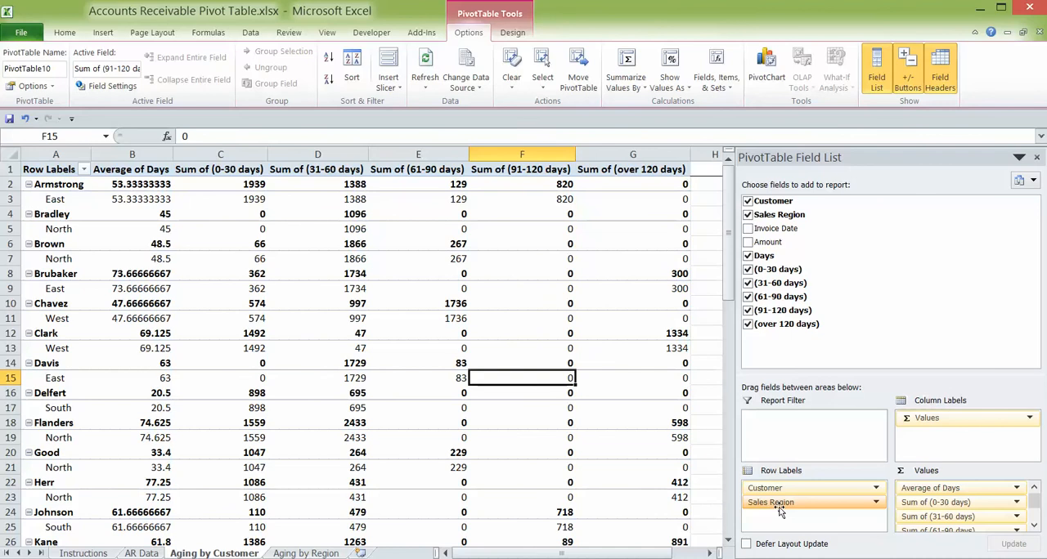
left_click_drag(779, 511, 779, 489)
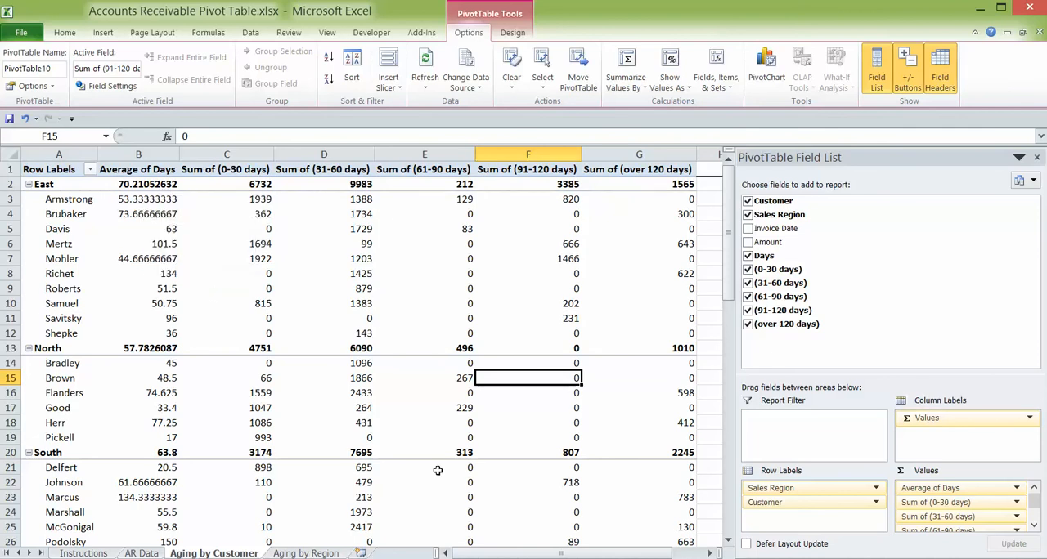
left_click(964, 488)
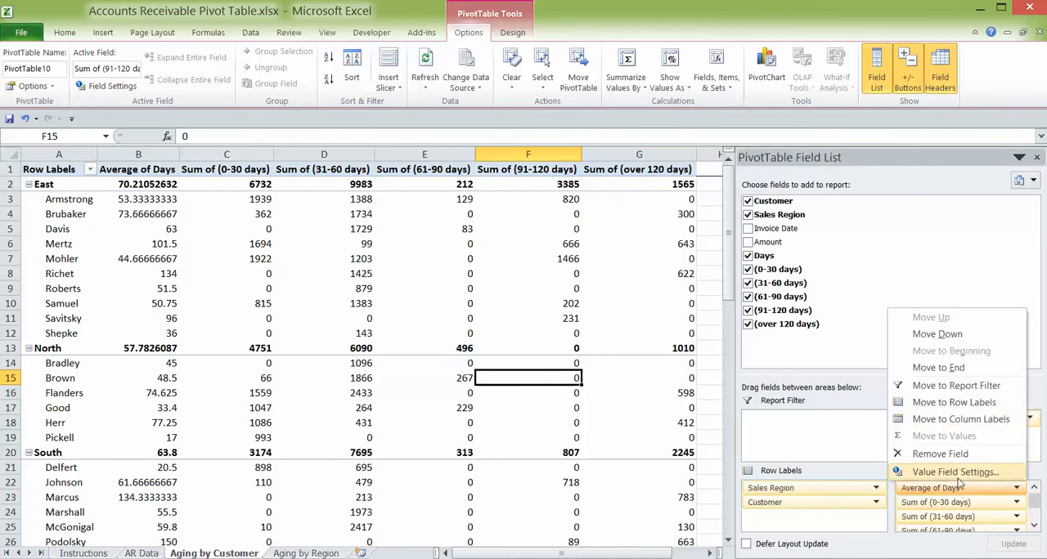
left_click(955, 473)
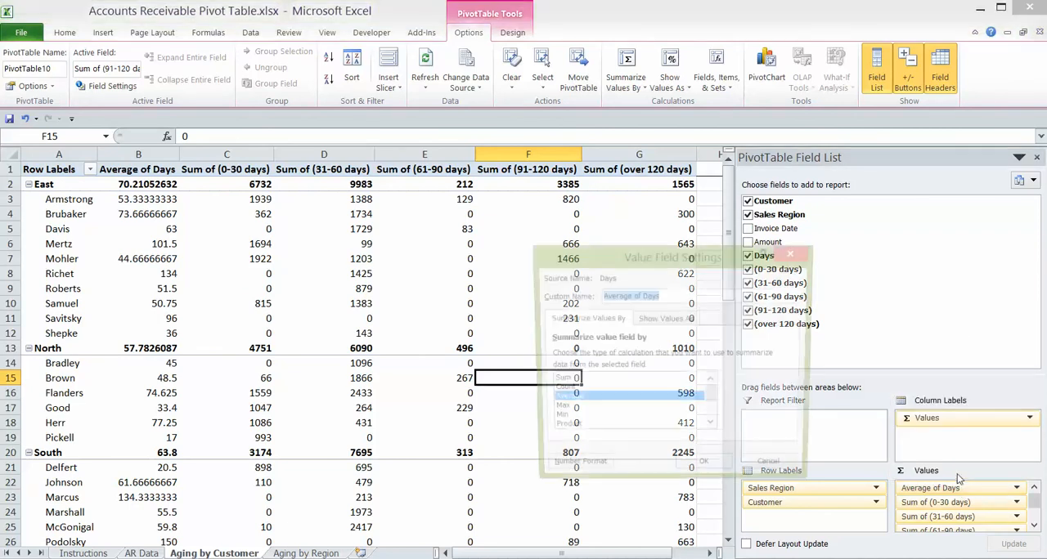
left_click(667, 320)
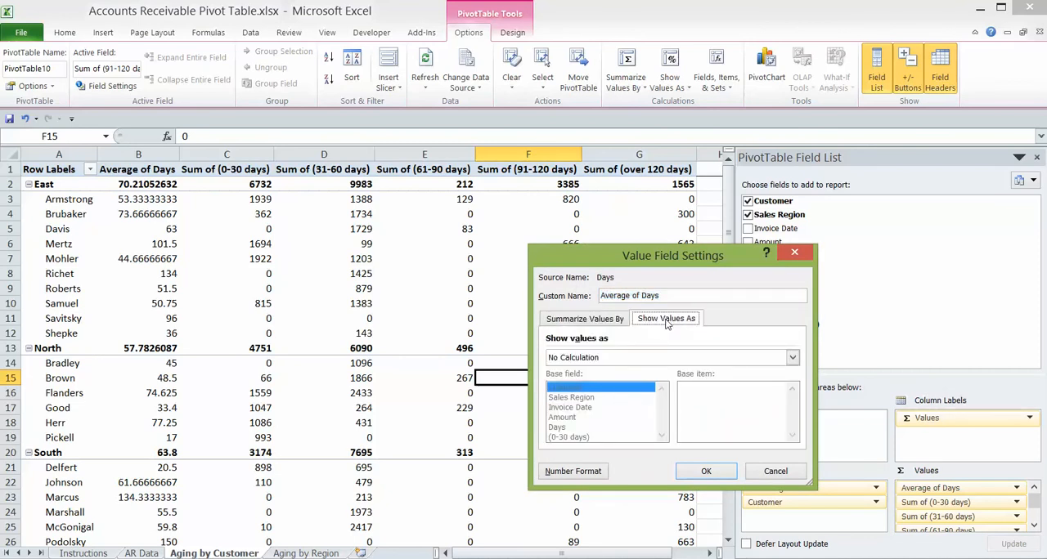
left_click(705, 472)
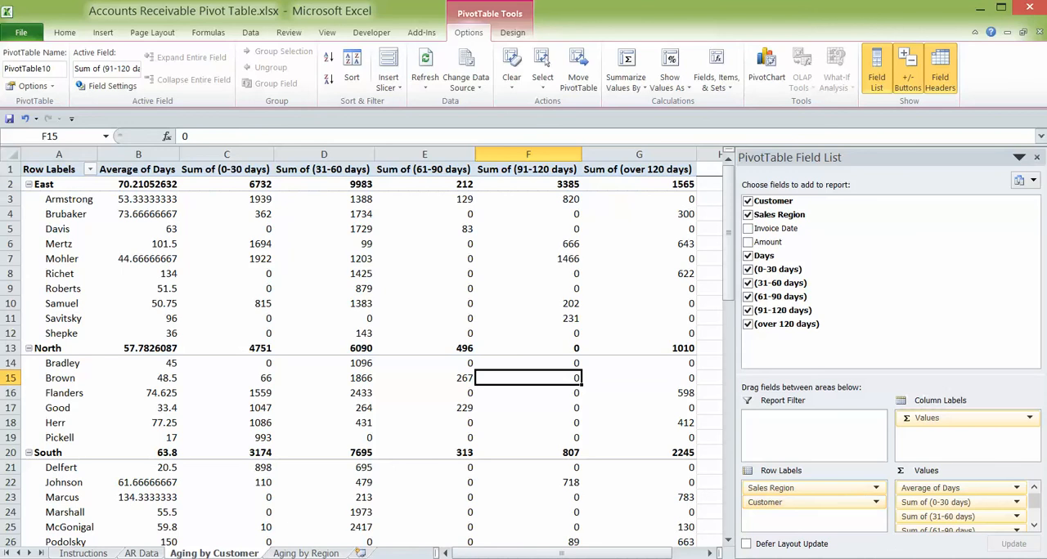
- Format the Average of Days value field as Number with 0 decimal places
left_click(138, 154)
left_click(922, 491)
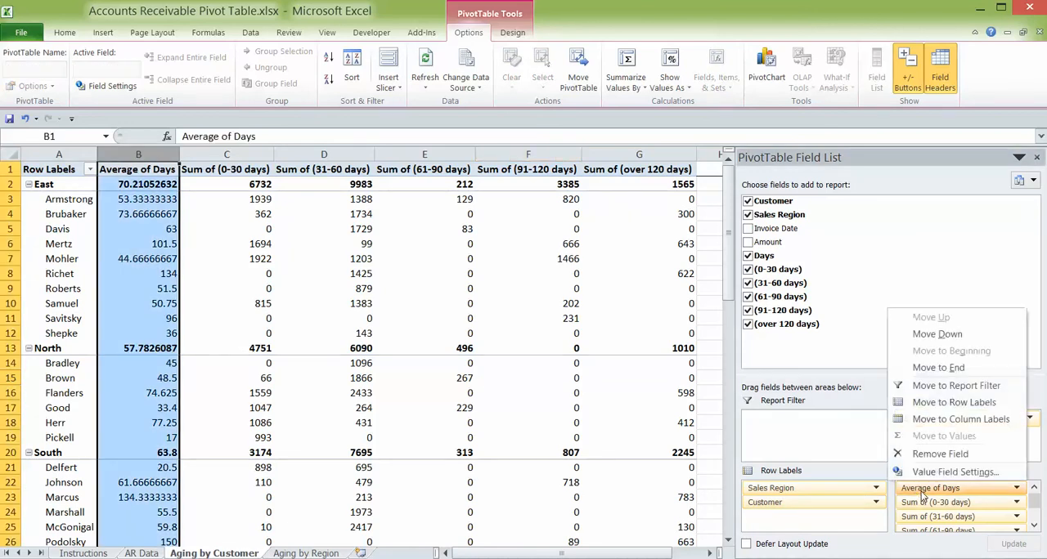
left_click(933, 472)
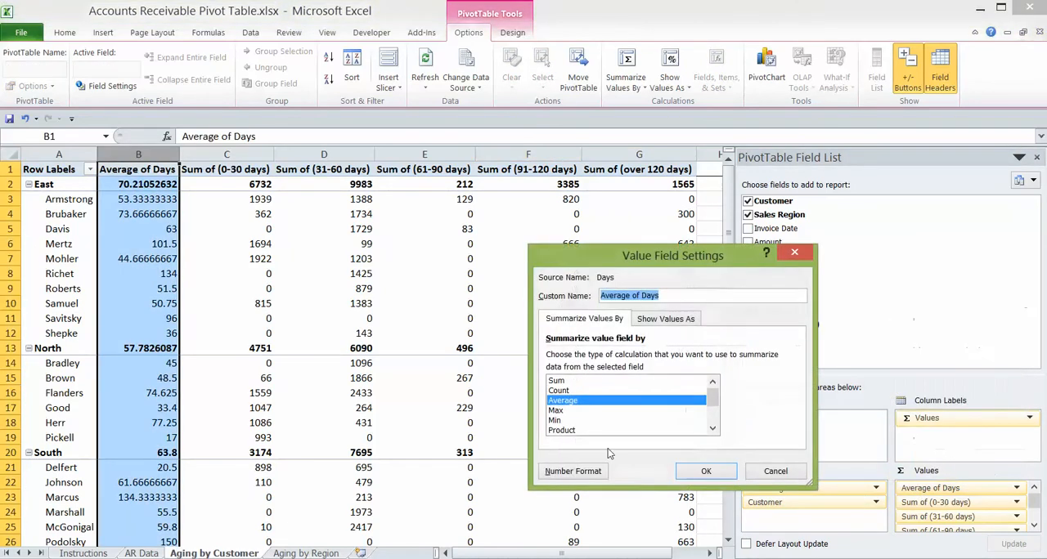
left_click(595, 473)
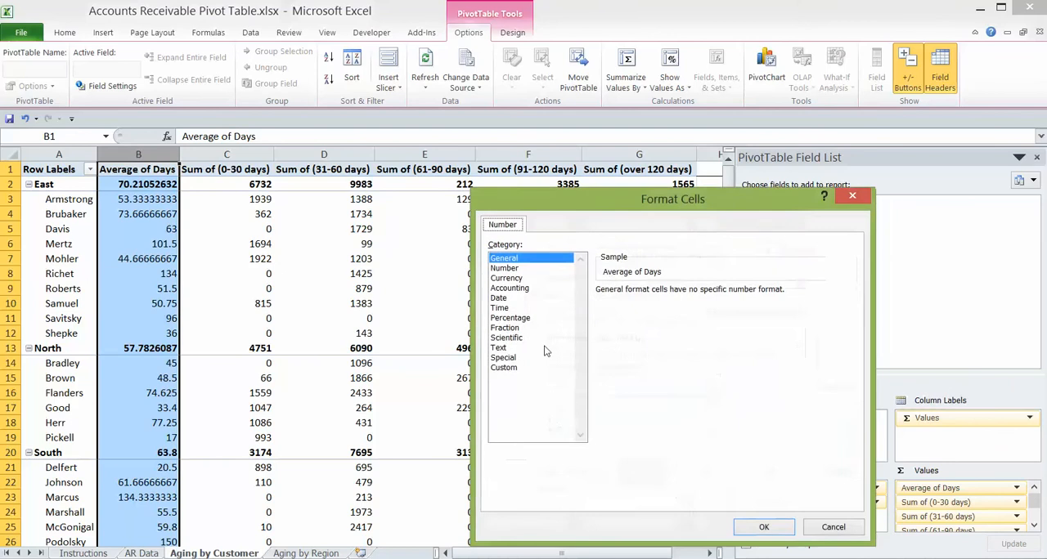
left_click(505, 269)
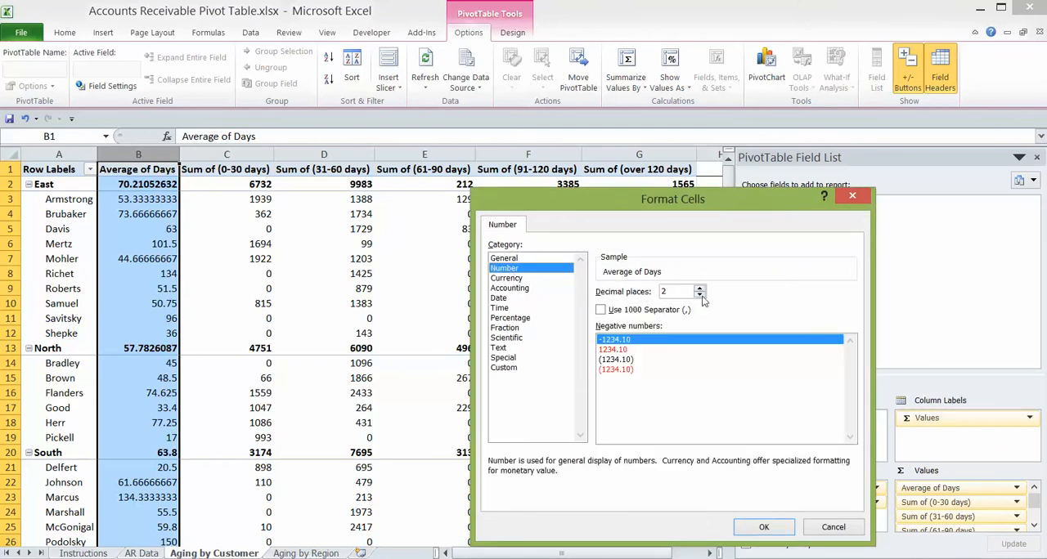
left_click(699, 295)
left_click(699, 295)
left_click(763, 527)
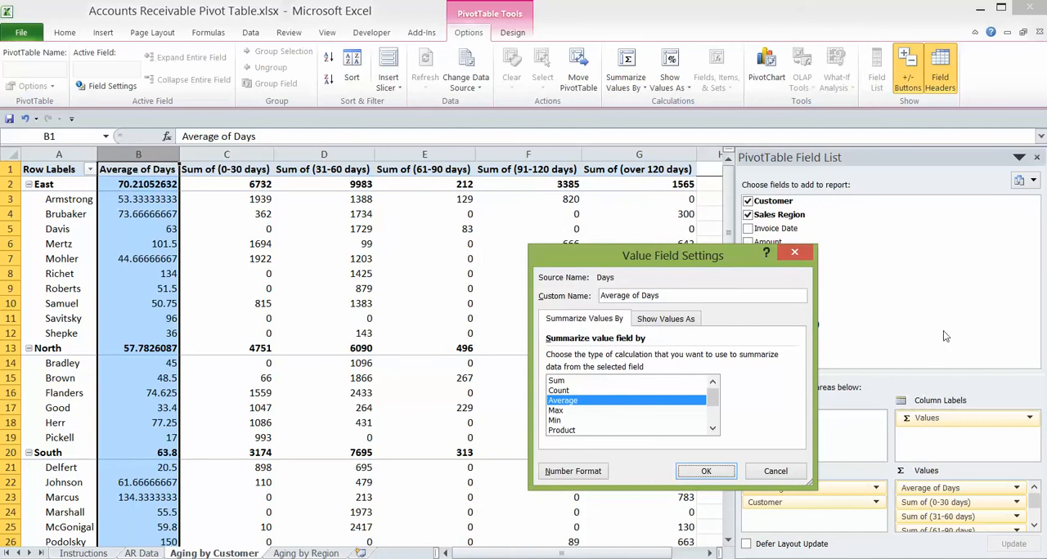
left_click(705, 472)
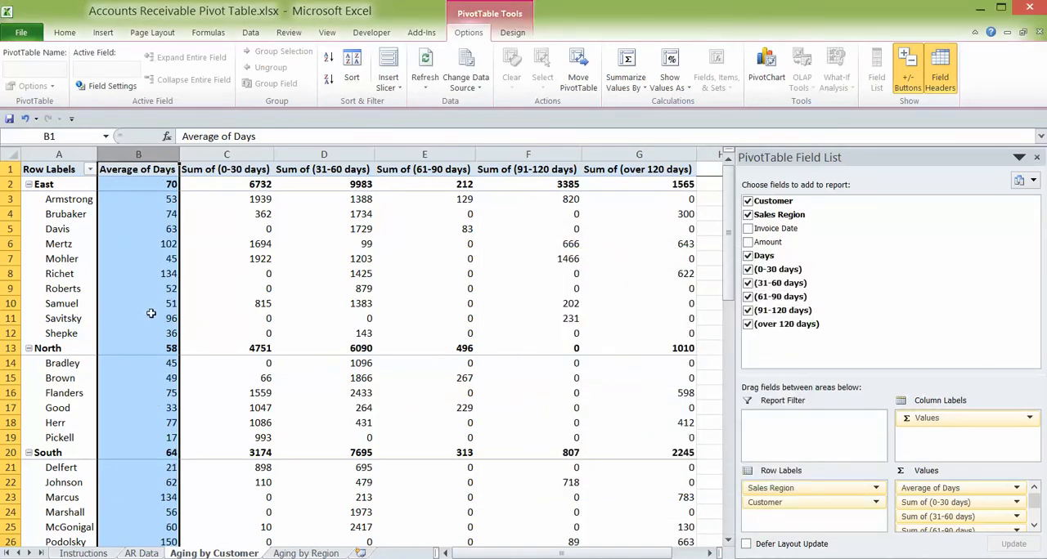
- Rename the Sum of (0-30 days) heading in C1 as 0-30 days
mouse_move(151, 314)
key("Right")
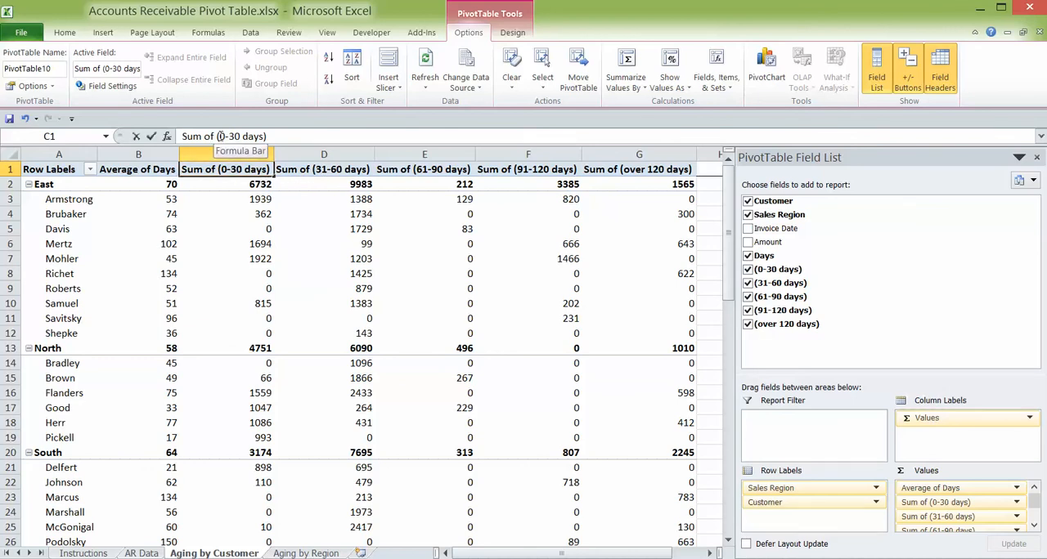
left_click_drag(219, 137, 181, 136)
key("Delete")
key("Delete")
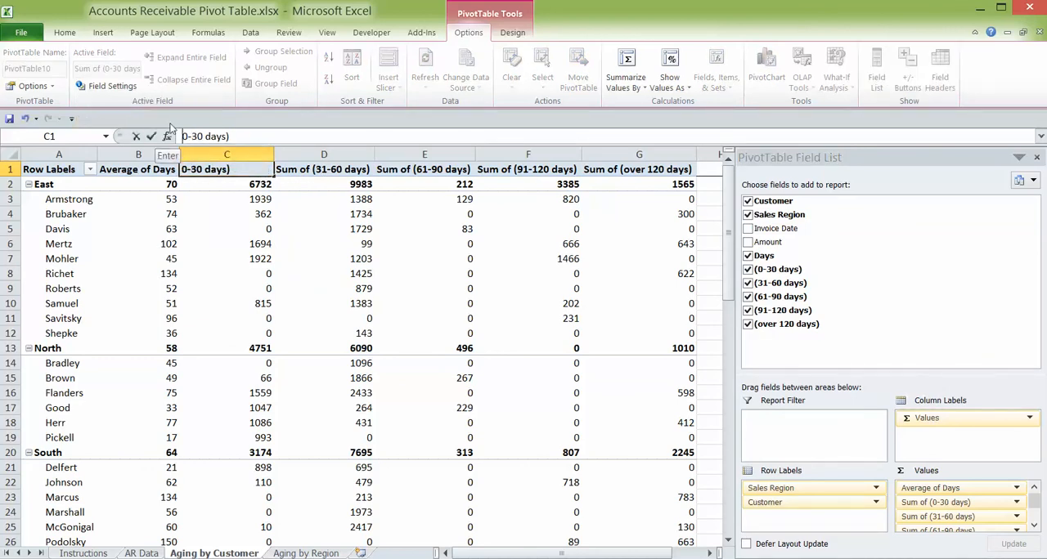
key("BackSpace")
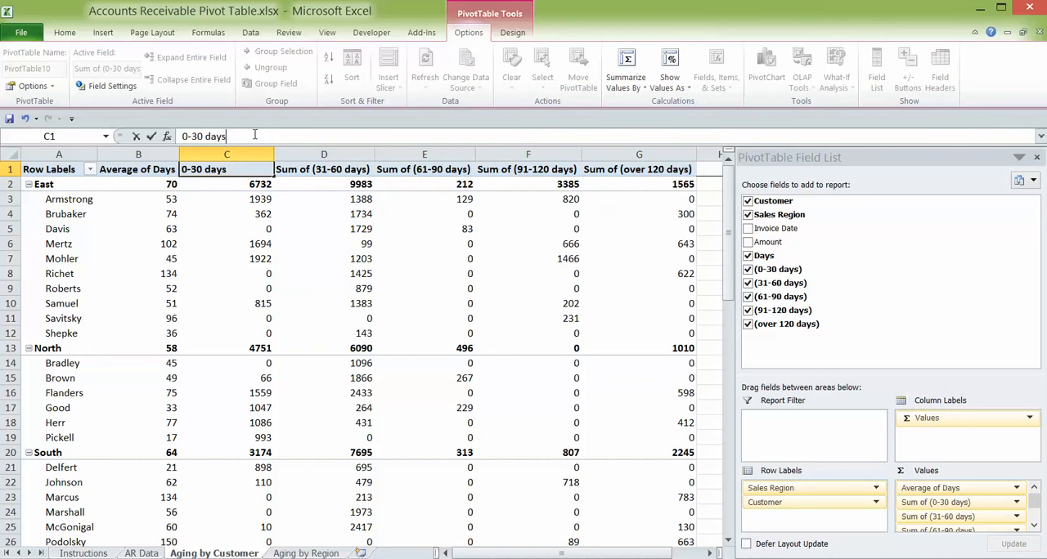
key("Return")
- Rename the Sum of (31-60 days) heading in D1 as 31-60 days
left_click(324, 157)
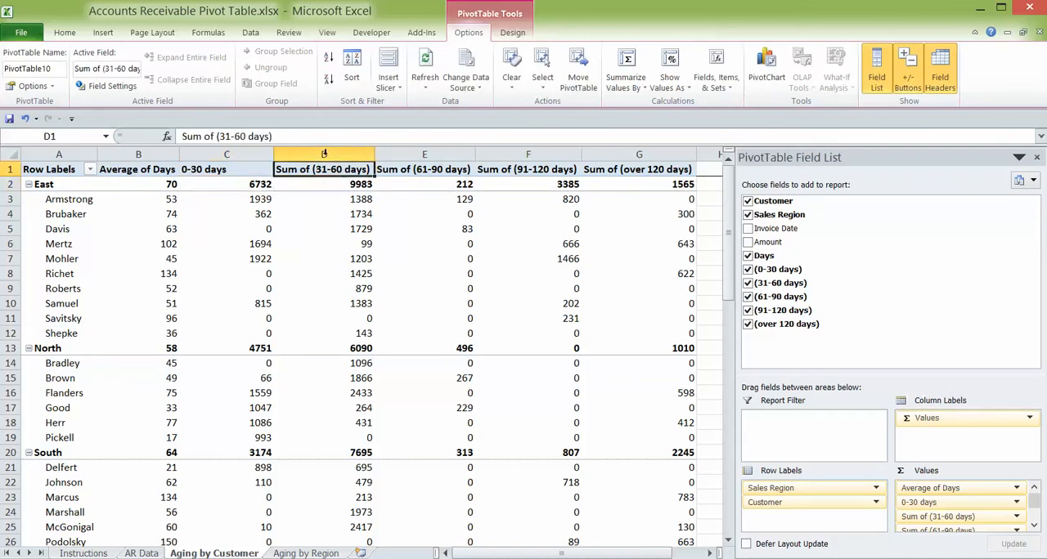
left_click(276, 135)
key("BackSpace")
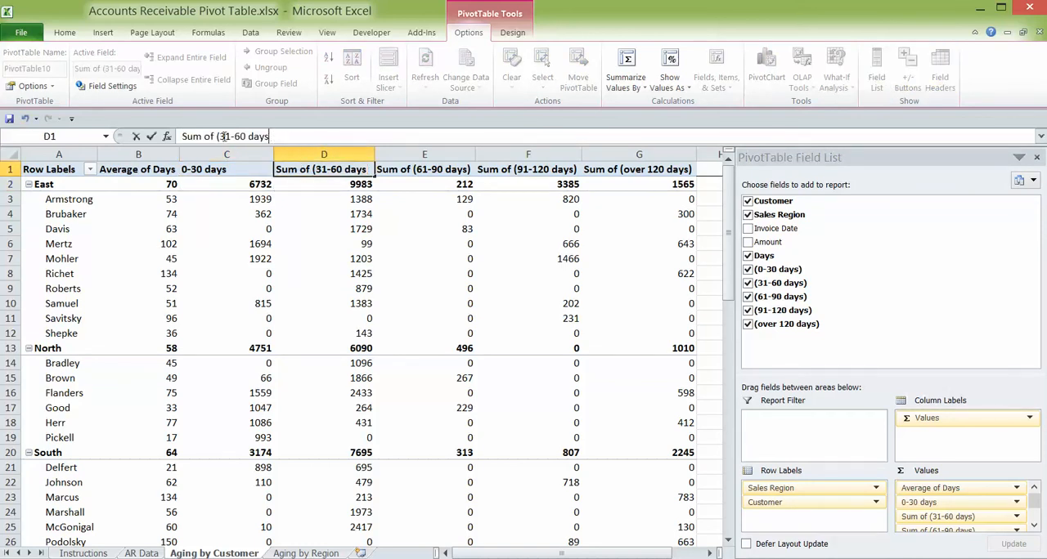
left_click_drag(219, 136, 103, 139)
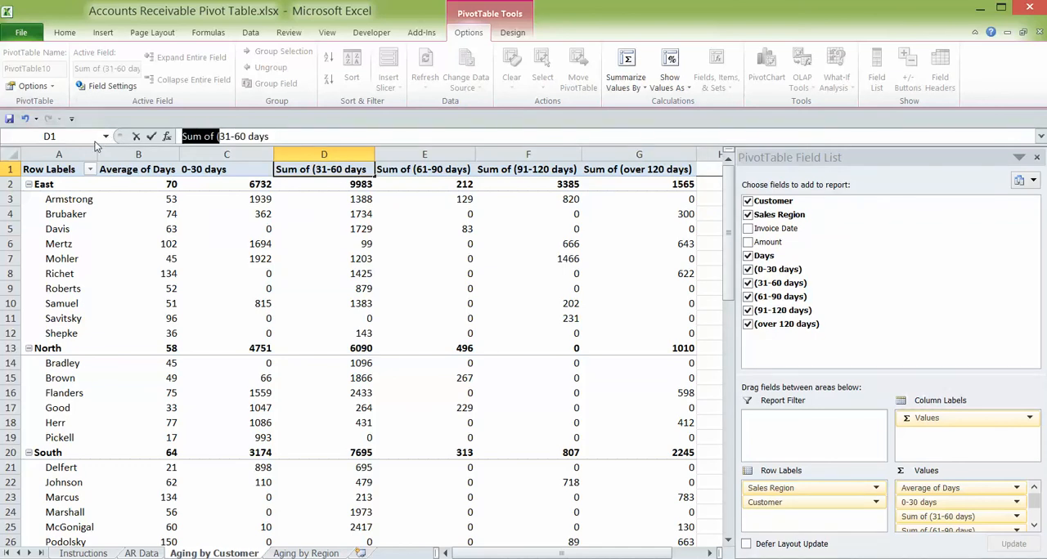
key("BackSpace")
key("Return")
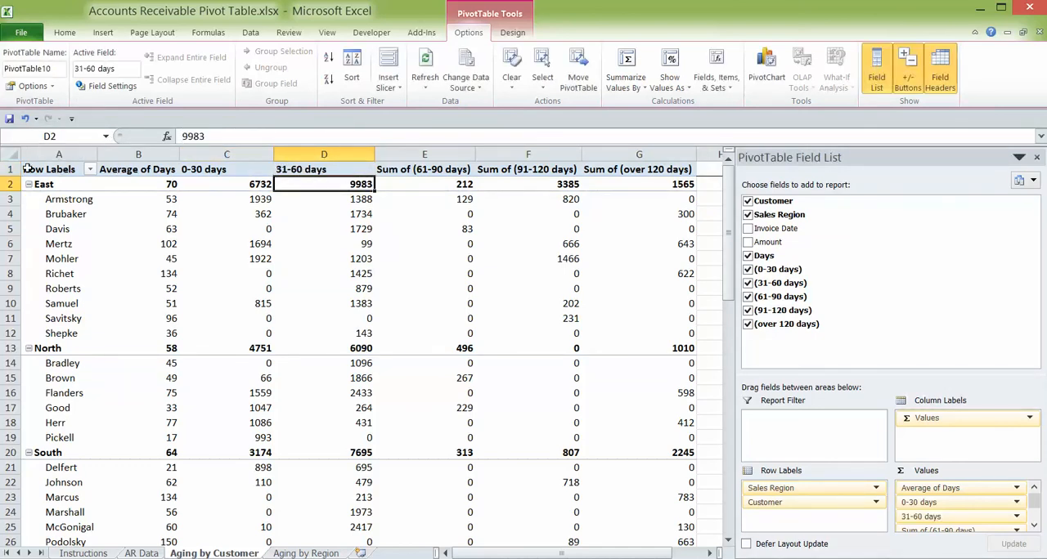
- Check the required headings on the Instructions sheet and add the Amount field to the Aging by Customer PivotTable
left_click(83, 553)
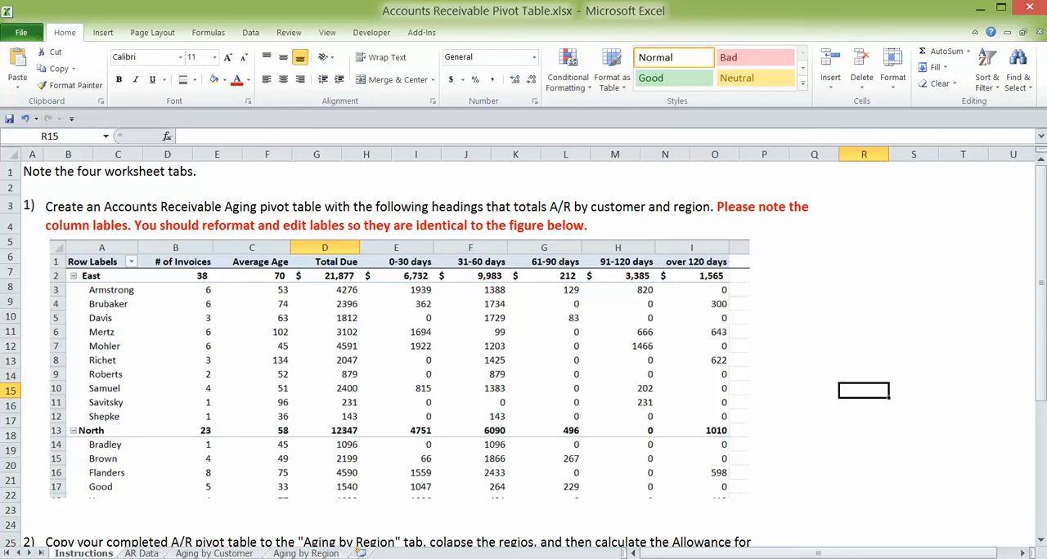
left_click(224, 554)
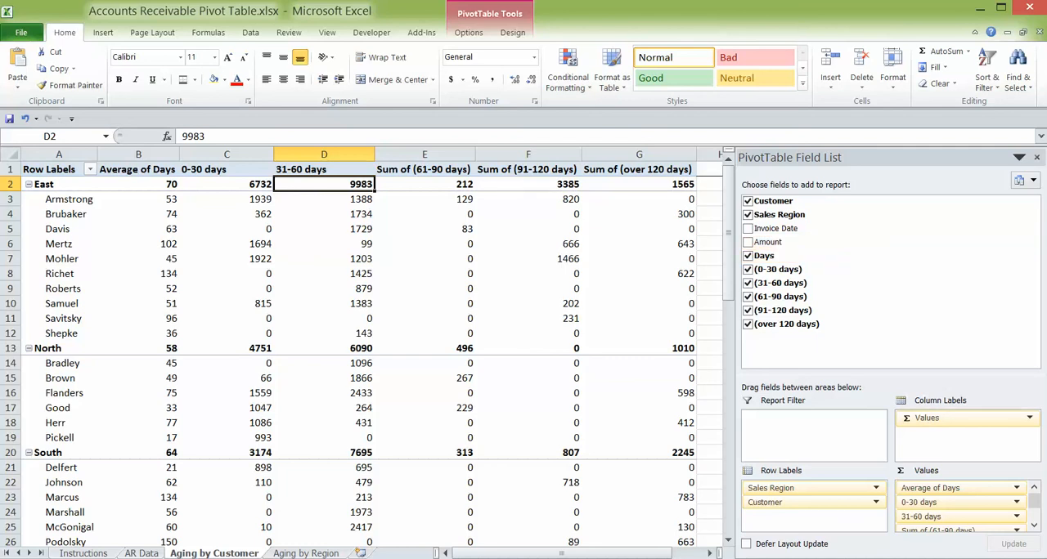
left_click(747, 243)
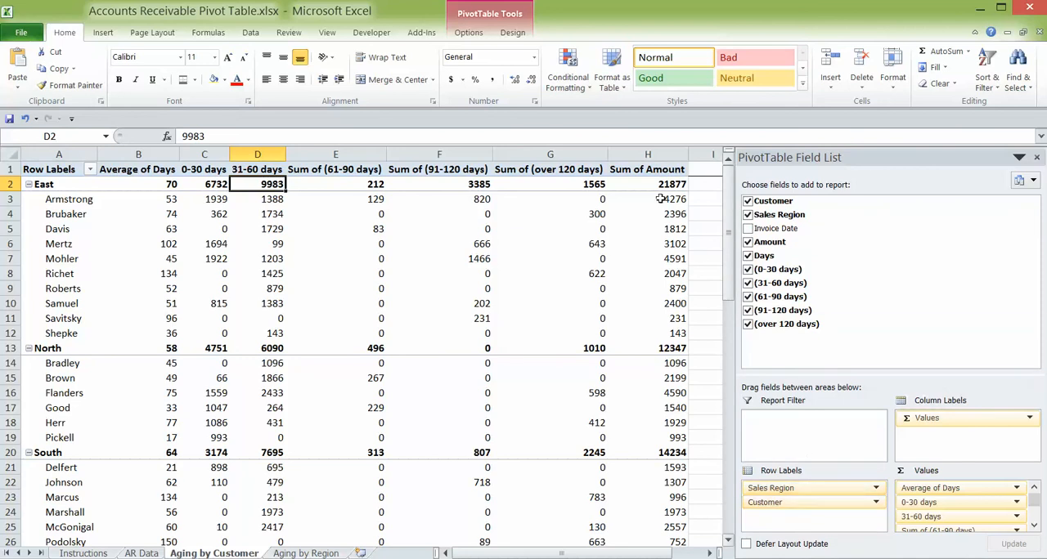
- Rename the Sum of Amount heading in H1 as Total Due
left_click(641, 162)
left_click(646, 169)
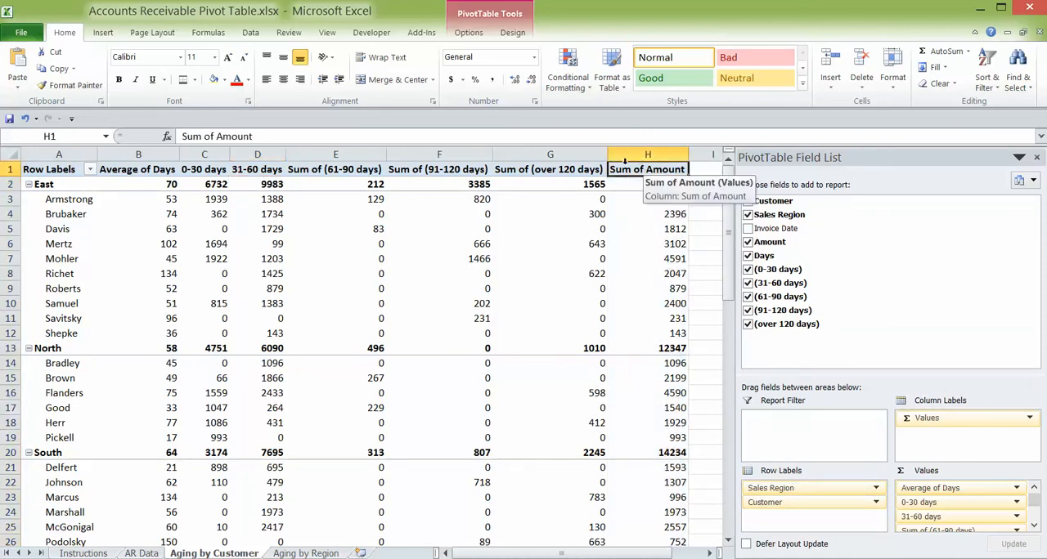
left_click_drag(276, 136, 180, 136)
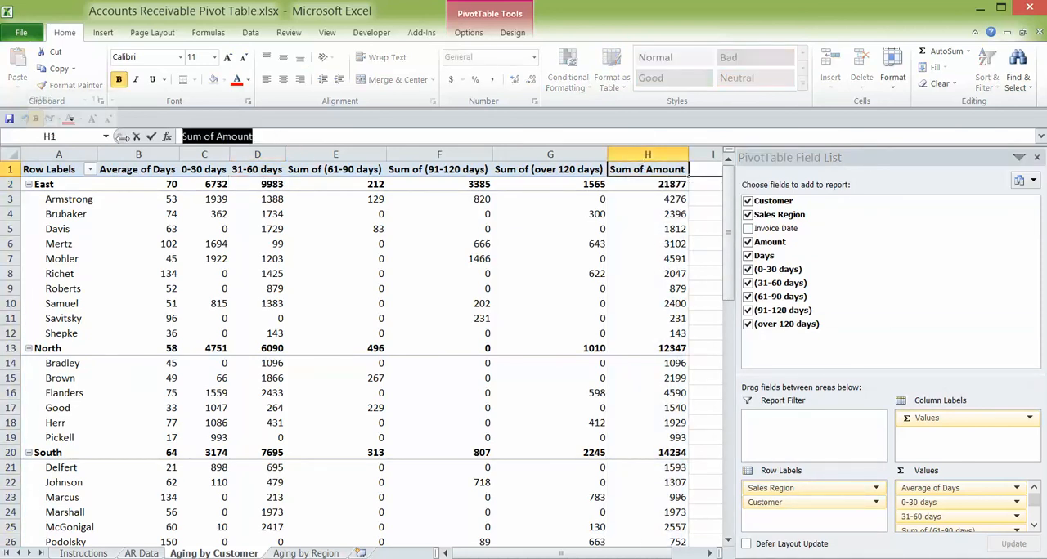
type("Total D")
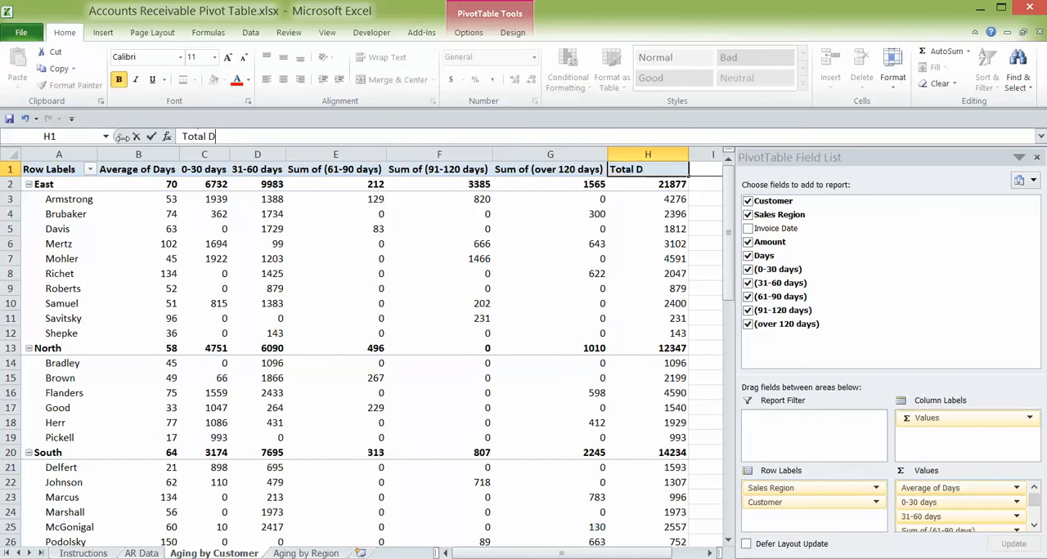
type("ue")
left_click(655, 229)
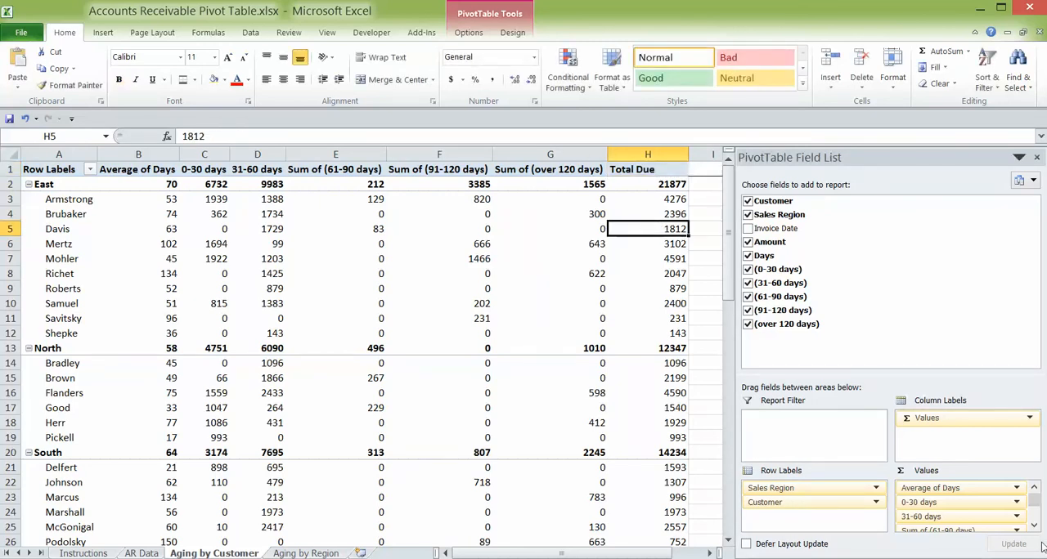
- Move Total Due to the first position in the PivotTable values, ahead of Average of Days
scroll(965, 507, "down", 4)
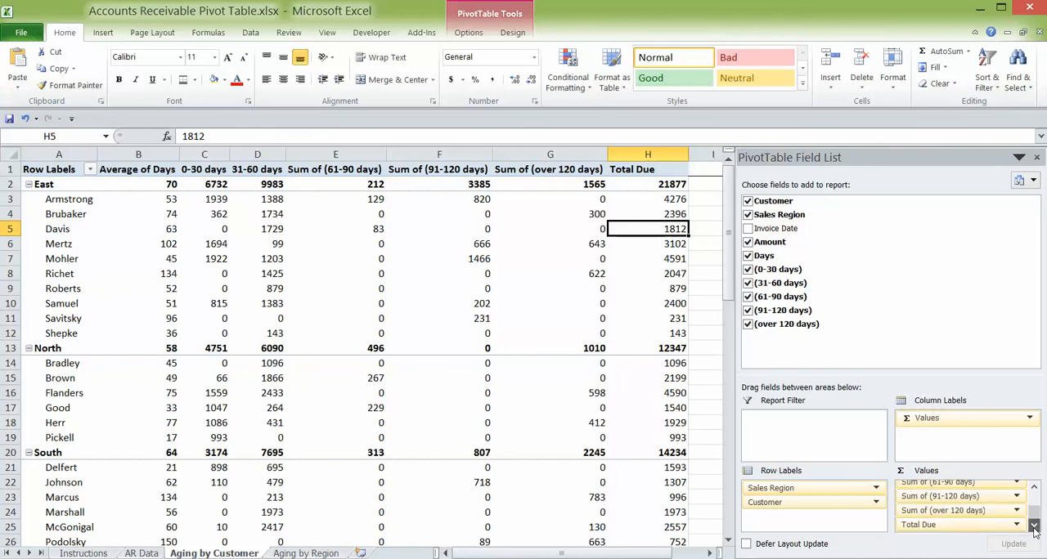
left_click_drag(948, 530, 946, 498)
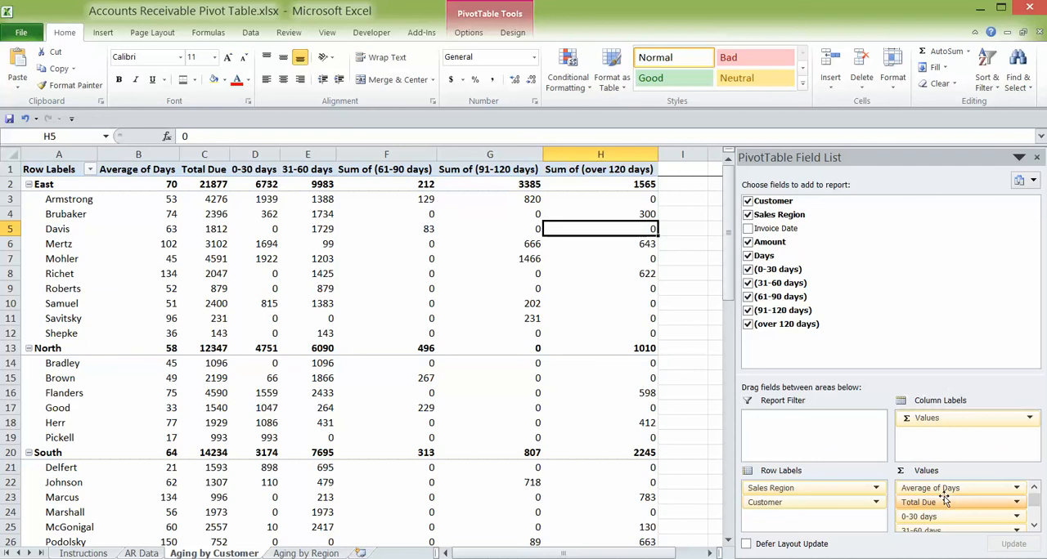
mouse_move(944, 496)
left_mouse_down()
mouse_move(945, 505)
mouse_move(942, 487)
left_mouse_up()
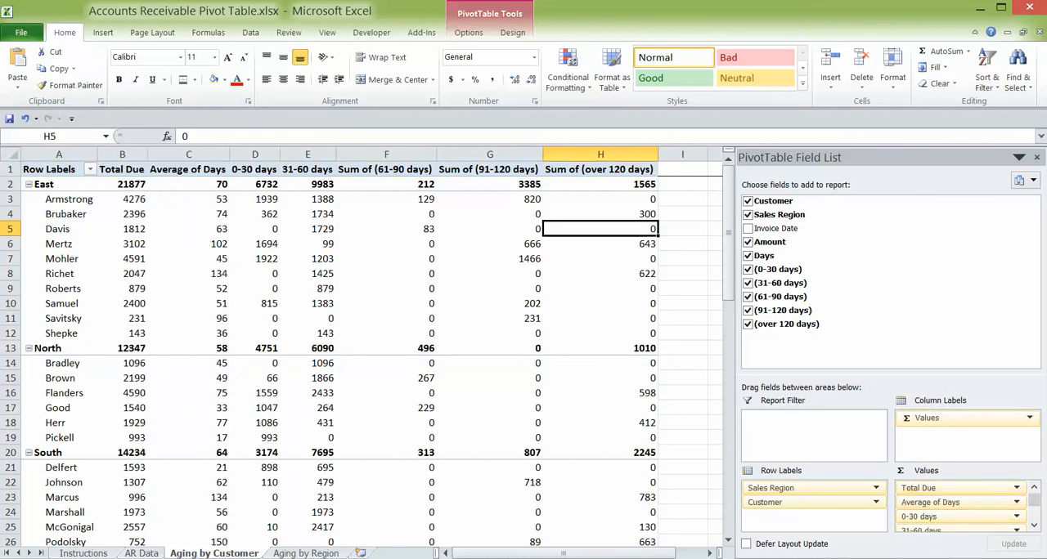
- Check the example headings on the Instructions sheet and add Invoice Date to the Aging by Customer PivotTable values, between Total Due and Average of Days
left_click(84, 554)
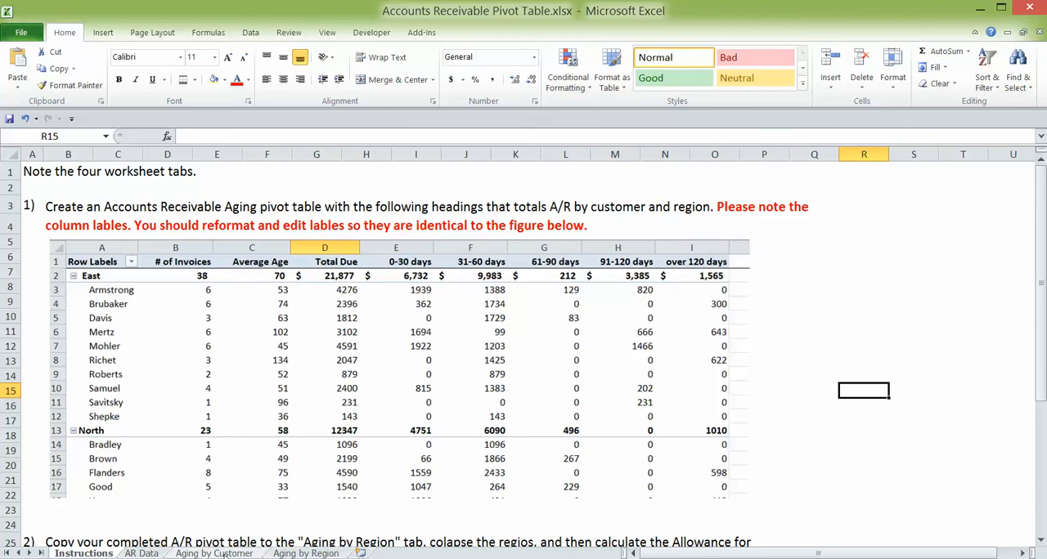
left_click(226, 555)
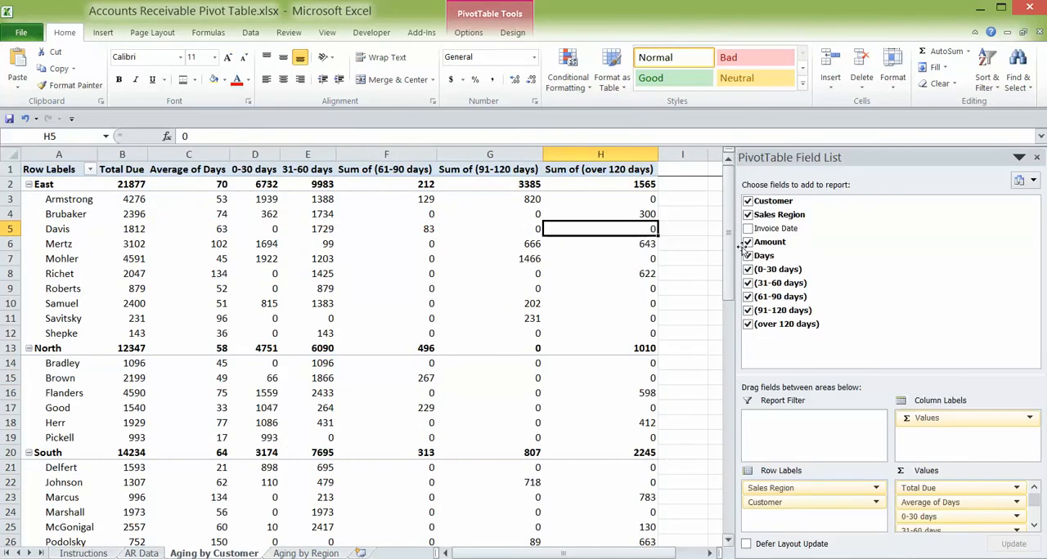
left_click(747, 228)
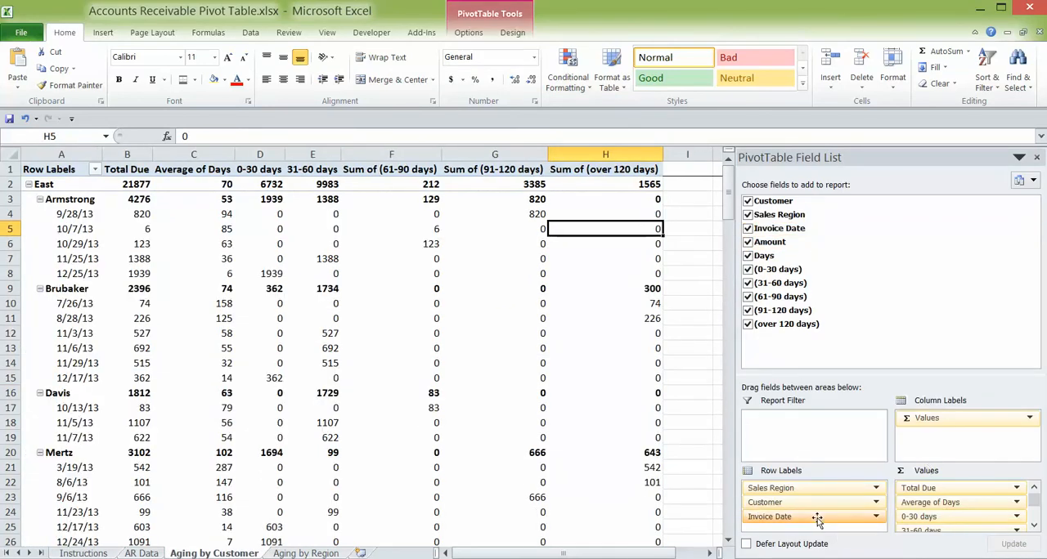
left_click_drag(817, 520, 946, 503)
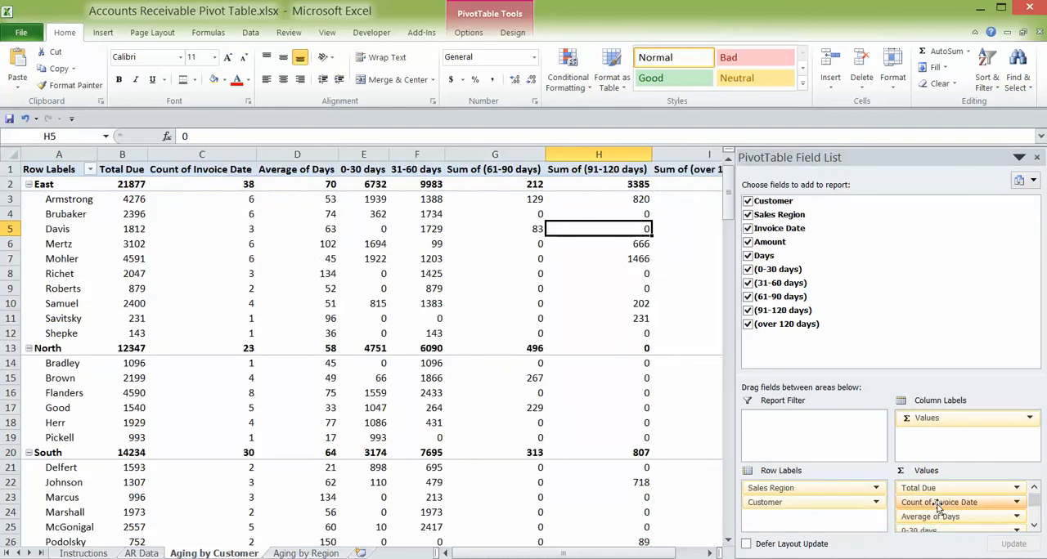
- Review the calculation types in the value settings of Count of Invoice Date and keep Count
left_click(938, 505)
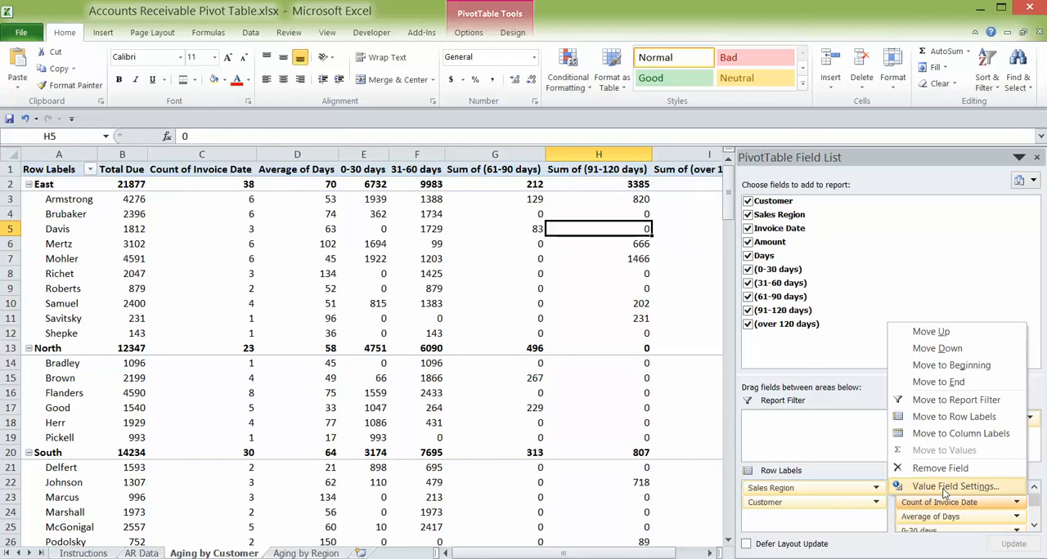
left_click(945, 488)
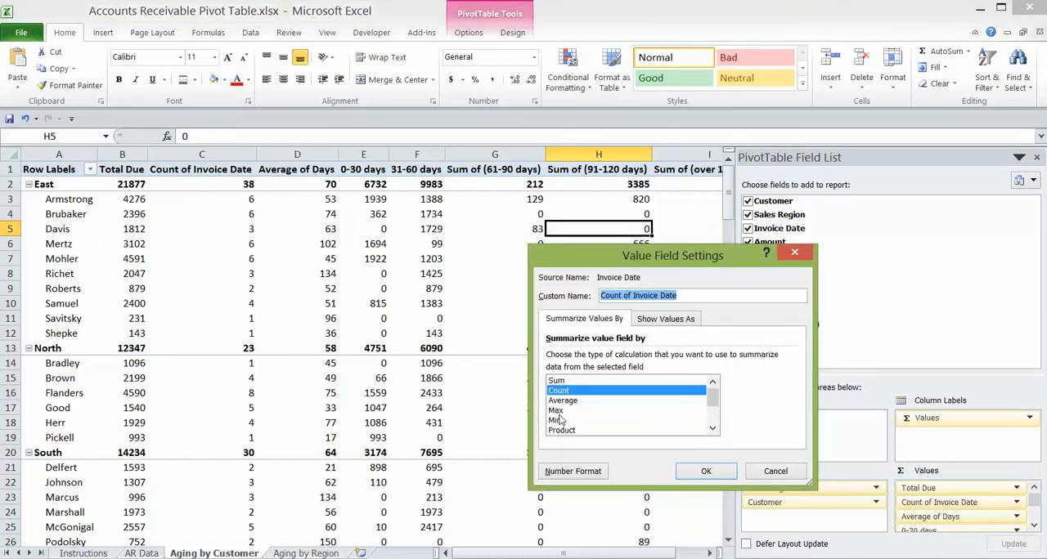
mouse_move(710, 406)
left_mouse_down()
mouse_move(714, 423)
mouse_move(717, 399)
left_mouse_up()
left_click(706, 472)
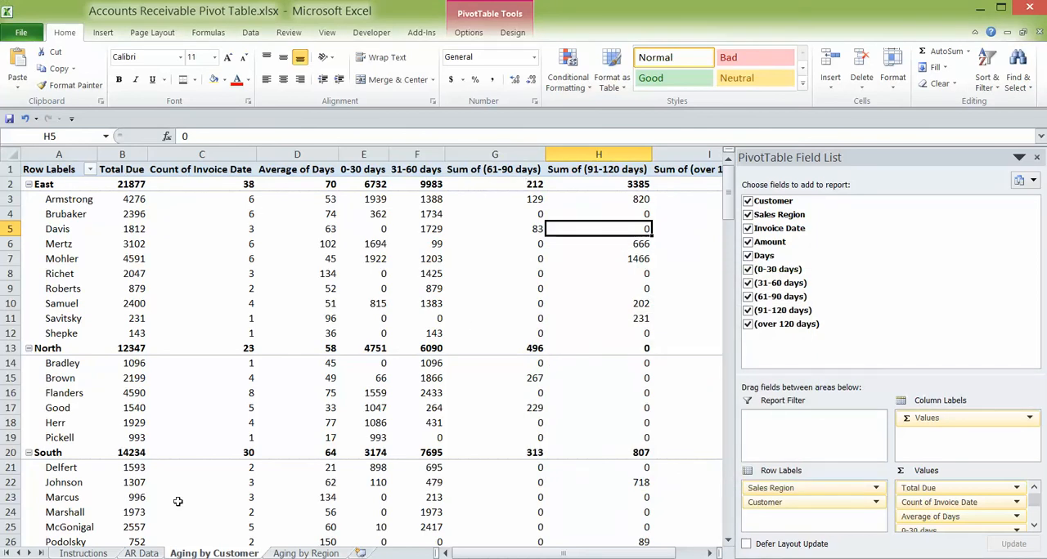
- Copy the whole Aging by Customer sheet with its PivotTable to A1 of the Aging by Region sheet and hide the field list
left_click(98, 554)
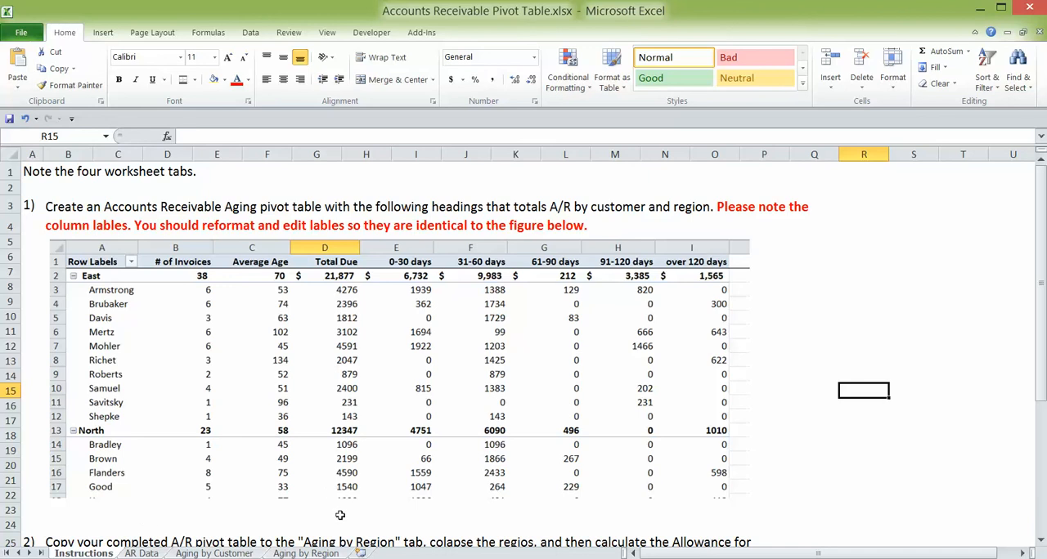
left_click(306, 554)
left_click(230, 554)
left_click(15, 153)
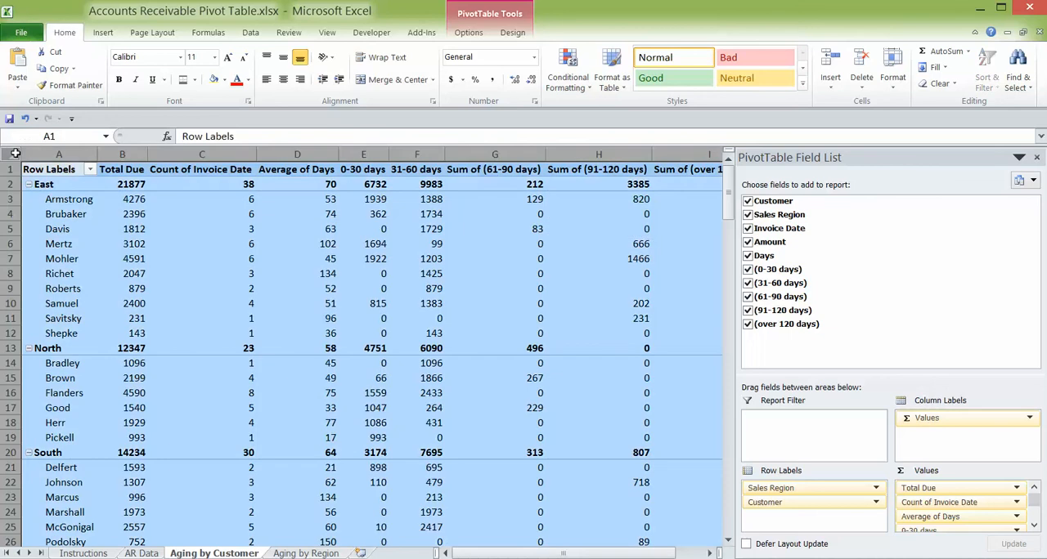
left_click(307, 554)
left_click(51, 167)
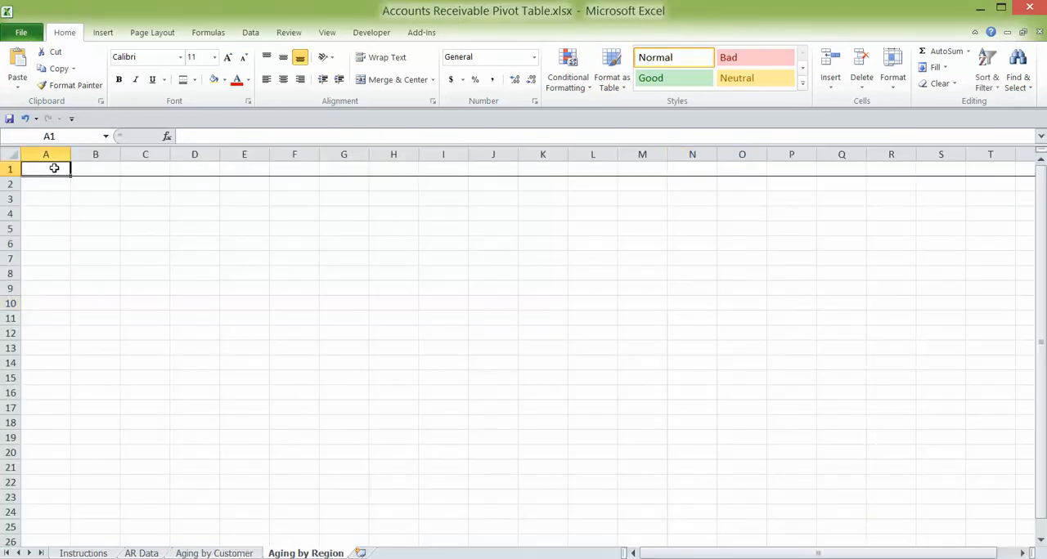
key("ctrl+v")
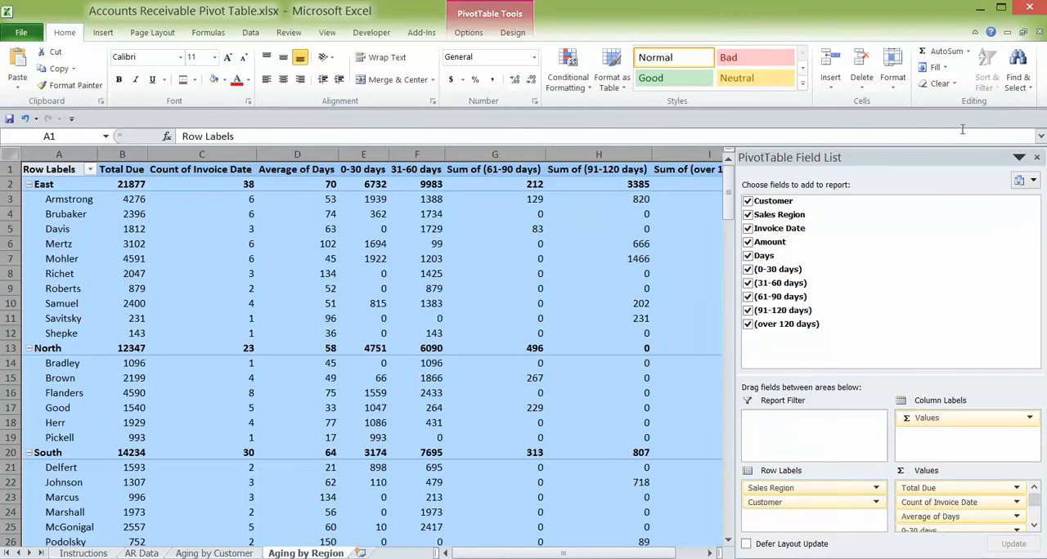
left_click(1036, 157)
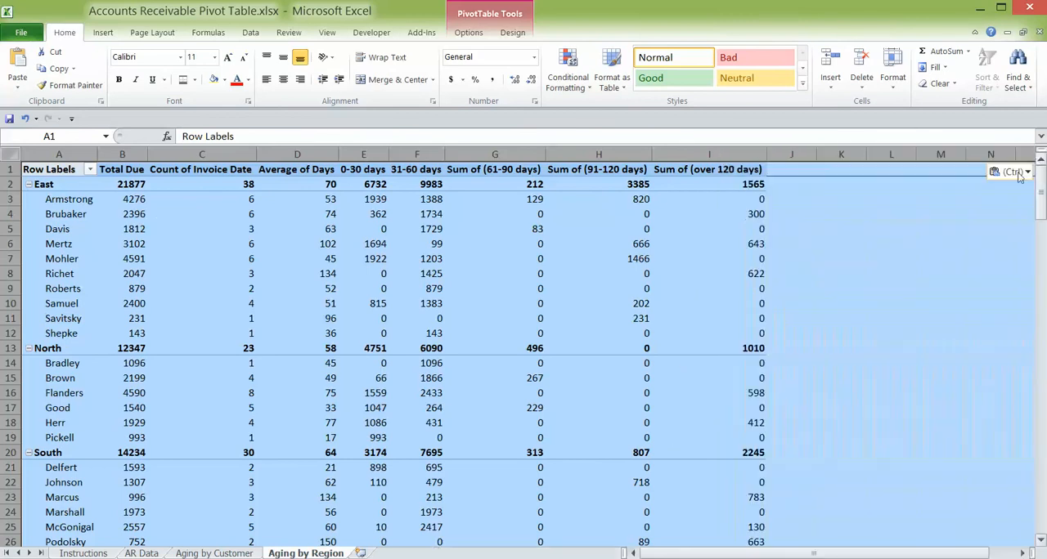
left_click(693, 289)
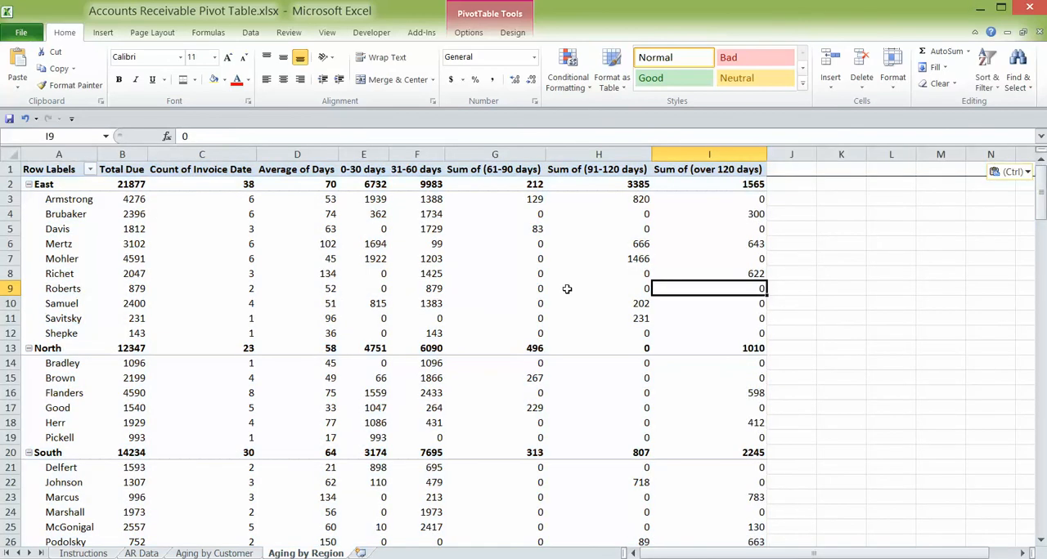
- Collapse the East, North, South and West regions in the Aging by Region PivotTable
left_click(29, 185)
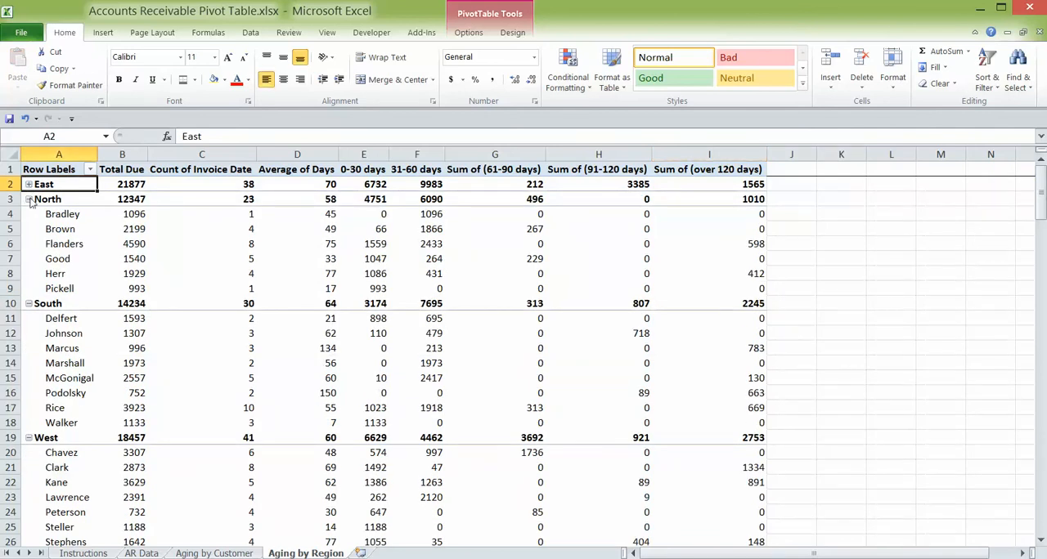
left_click(29, 199)
left_click(28, 215)
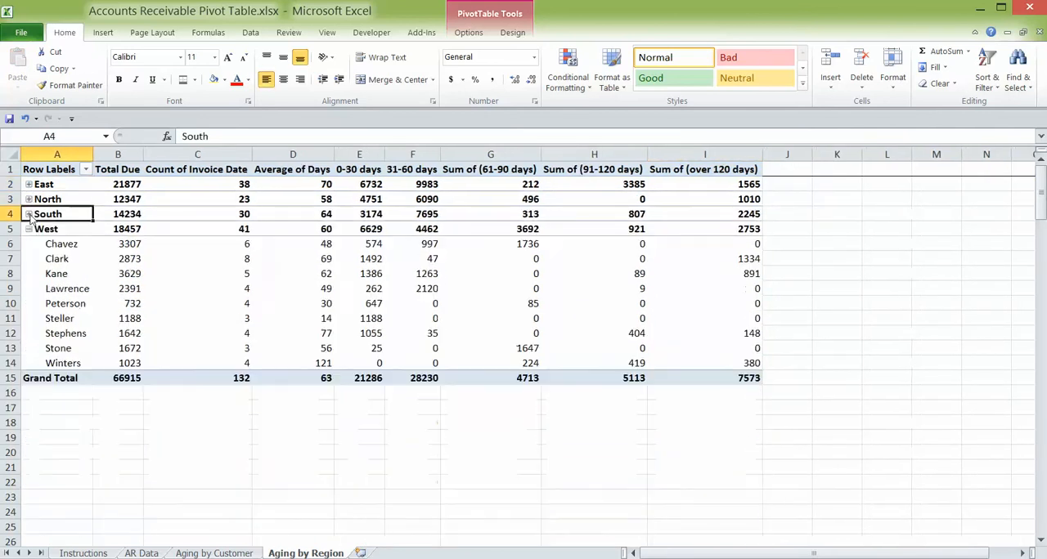
left_click(28, 230)
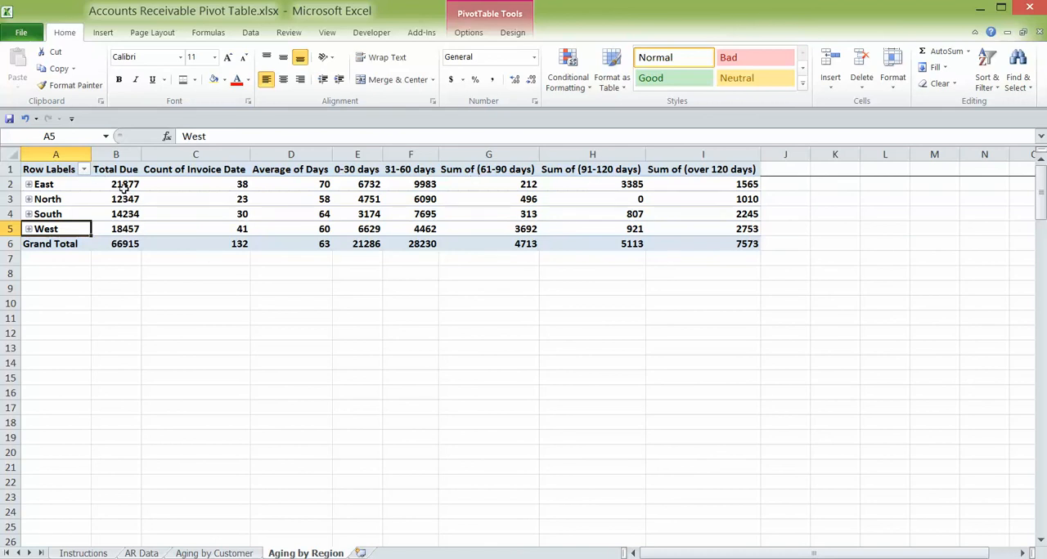
- Following part 2 of the Instructions, add Estimated Uncollectible Percentage (1%, 5%, 10%, 15%, 25%) and Estimated Uncollectible Amount rows in Aging by Region rows 8 and 9
left_click(82, 553)
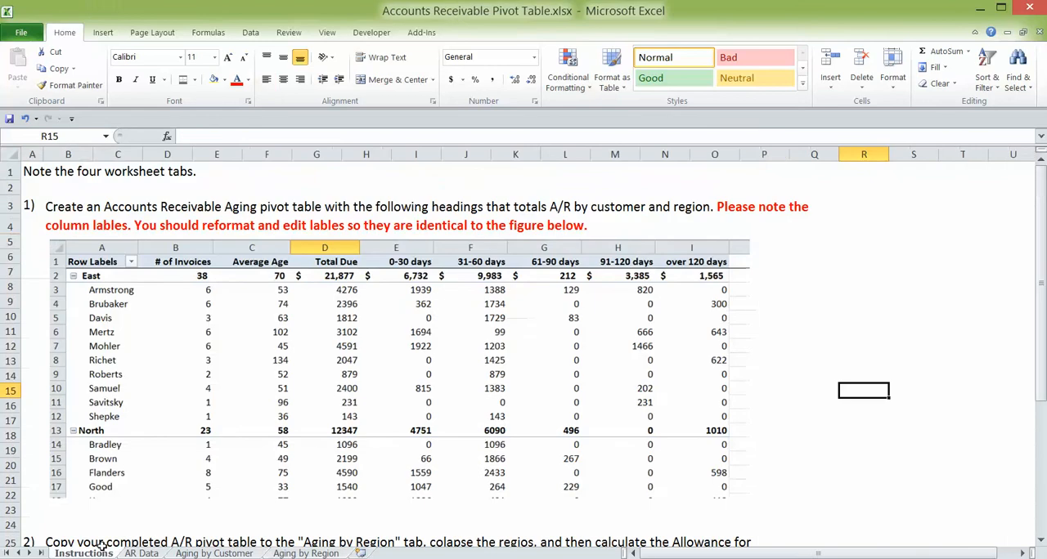
scroll(865, 422, "down", 2)
scroll(864, 422, "down", 5)
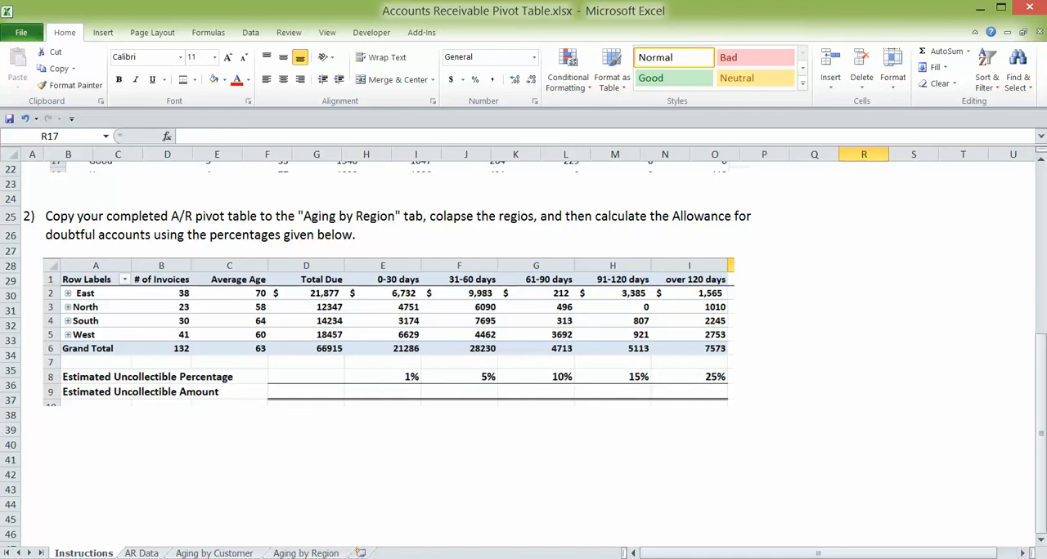
left_click(306, 552)
left_click(637, 381)
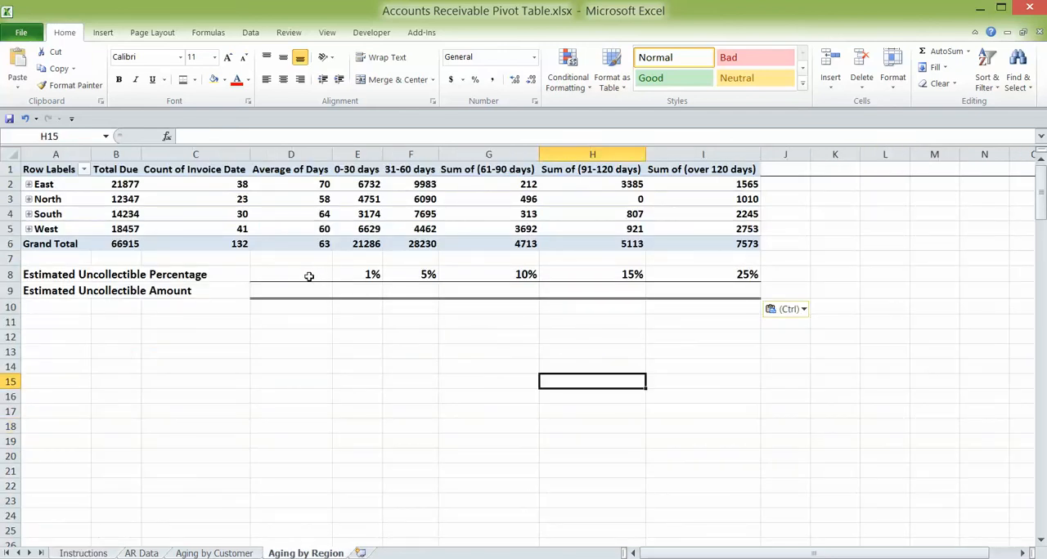
- Calculate the 0-30 days uncollectible amount in E9 by multiplying the percentage in E8 by the PivotTable grand total in E6
left_click(359, 289)
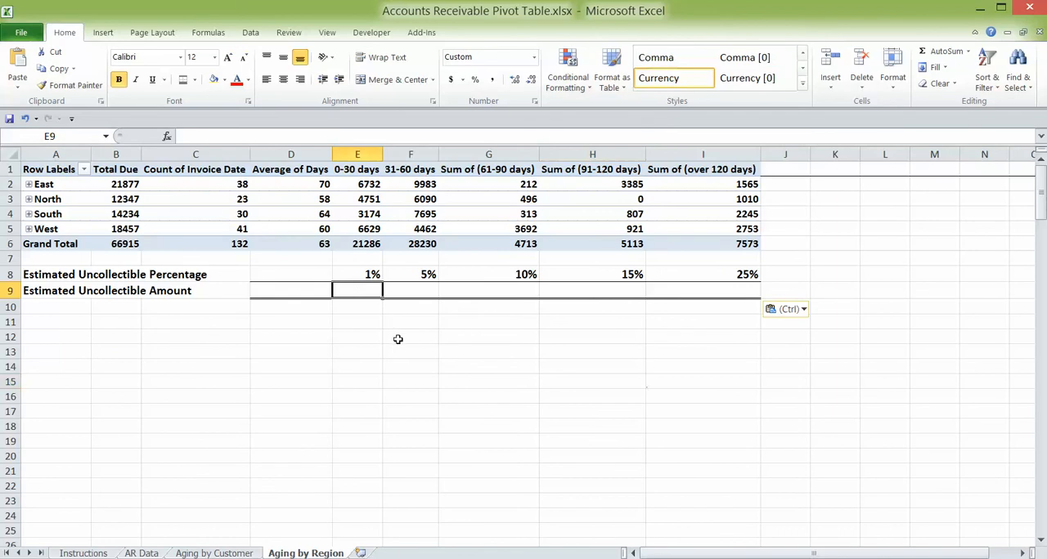
type("=")
left_click(372, 276)
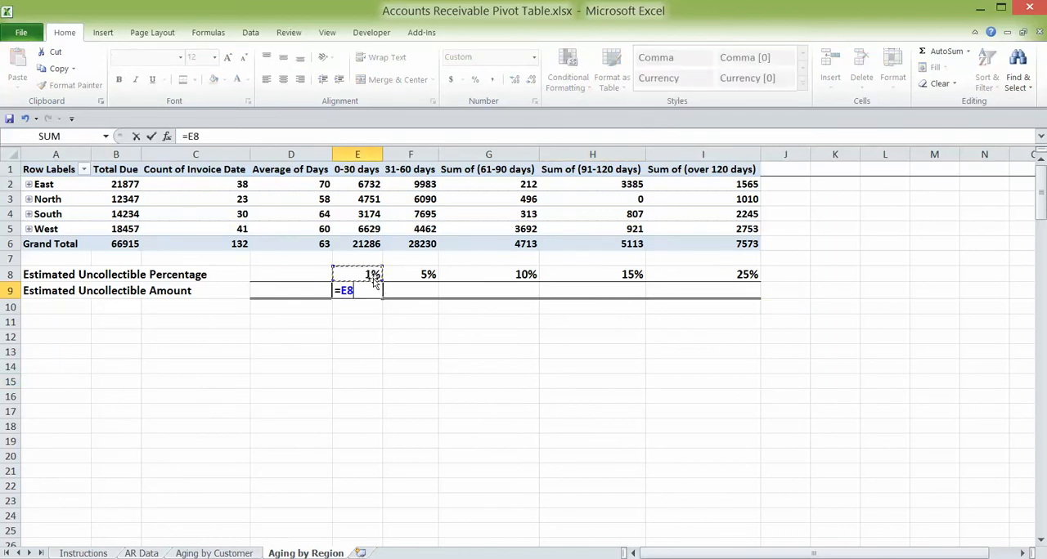
type("*")
left_click(368, 244)
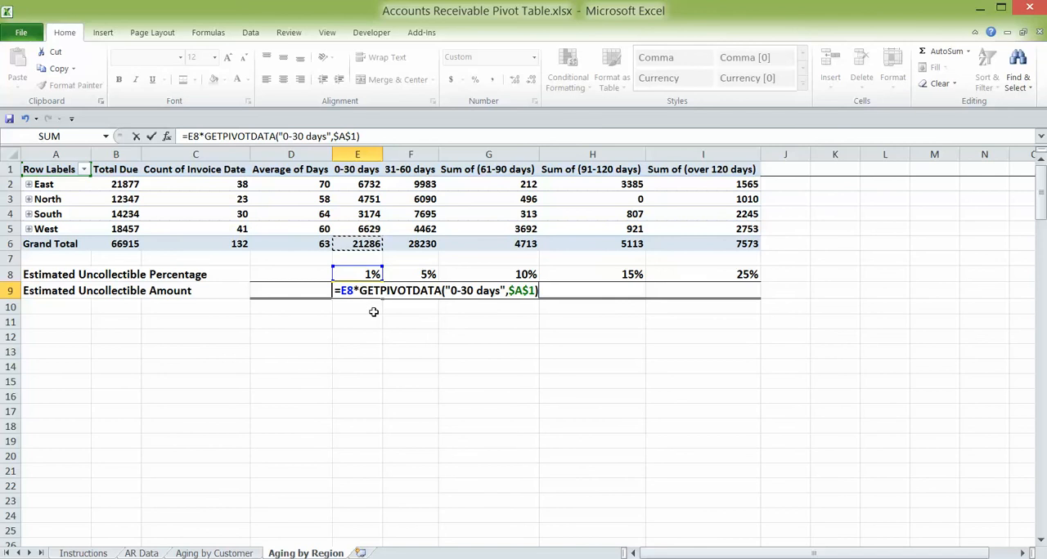
key("Return")
- Calculate the 31-60 days uncollectible amount in F9 by multiplying the percentage in F8 by the PivotTable grand total in F6
left_click(413, 289)
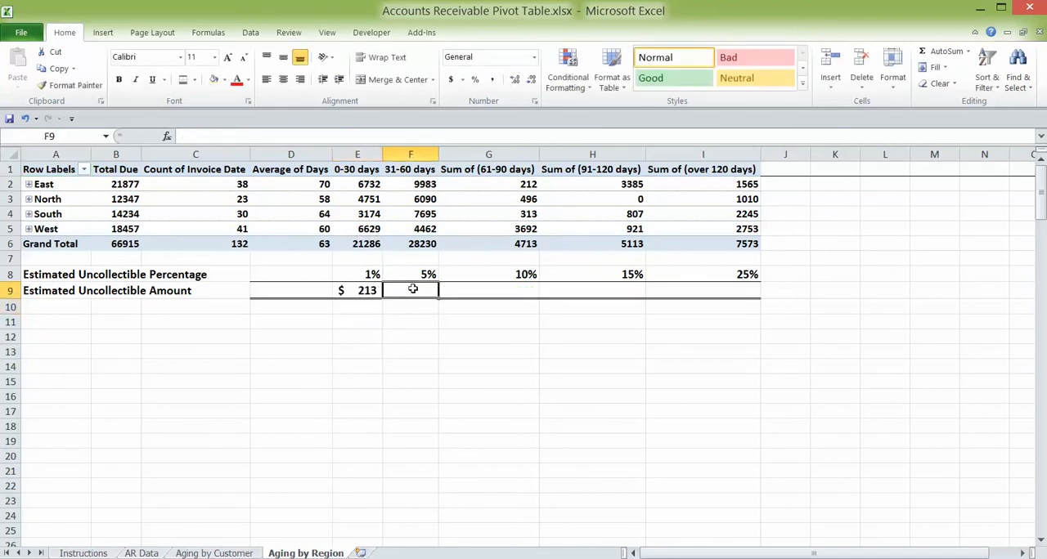
type("=")
left_click(420, 277)
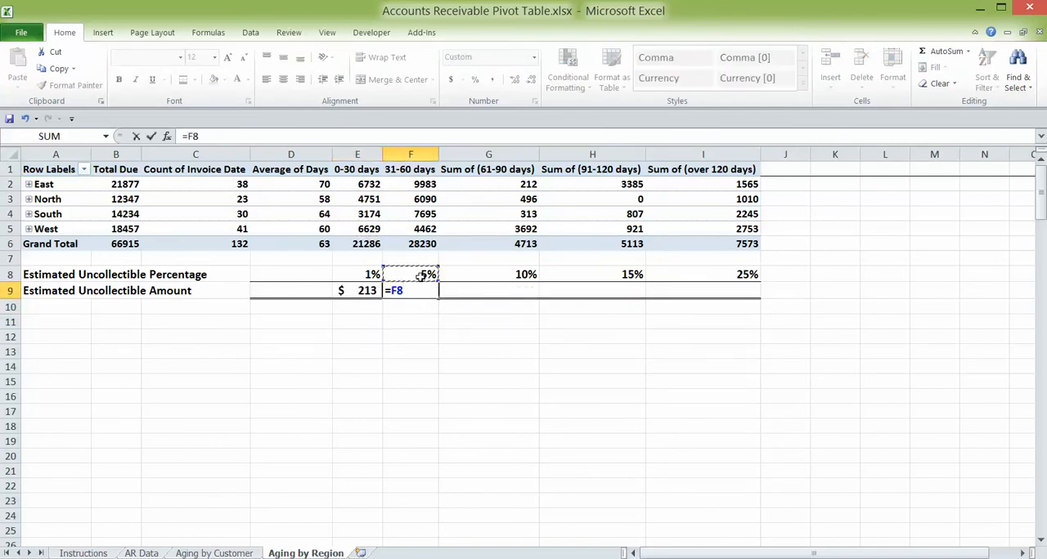
type("*")
left_click(423, 247)
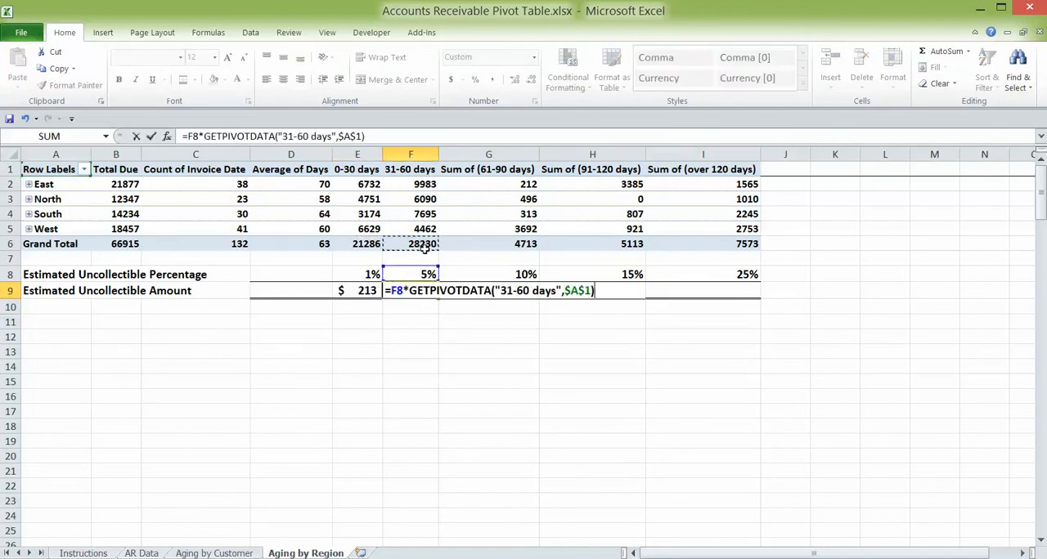
key("Return")
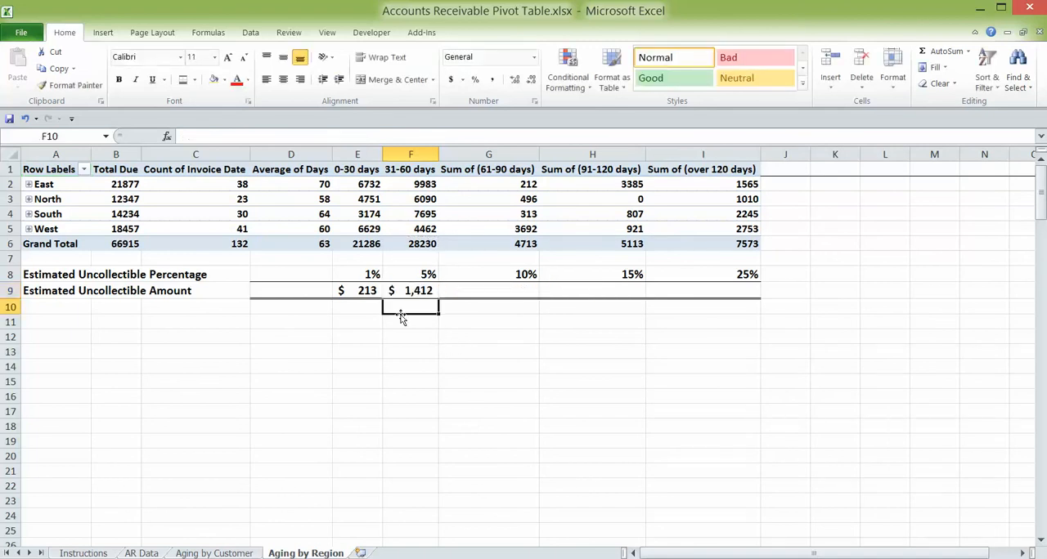
- Total the estimated uncollectible amounts in D9 with =SUM(E9:I9)
left_click(309, 290)
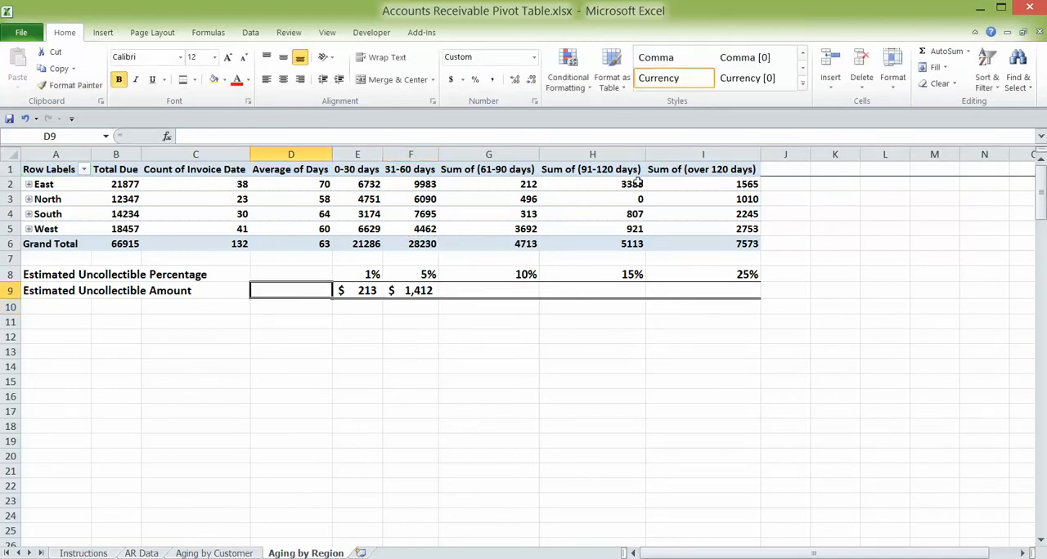
left_click(941, 50)
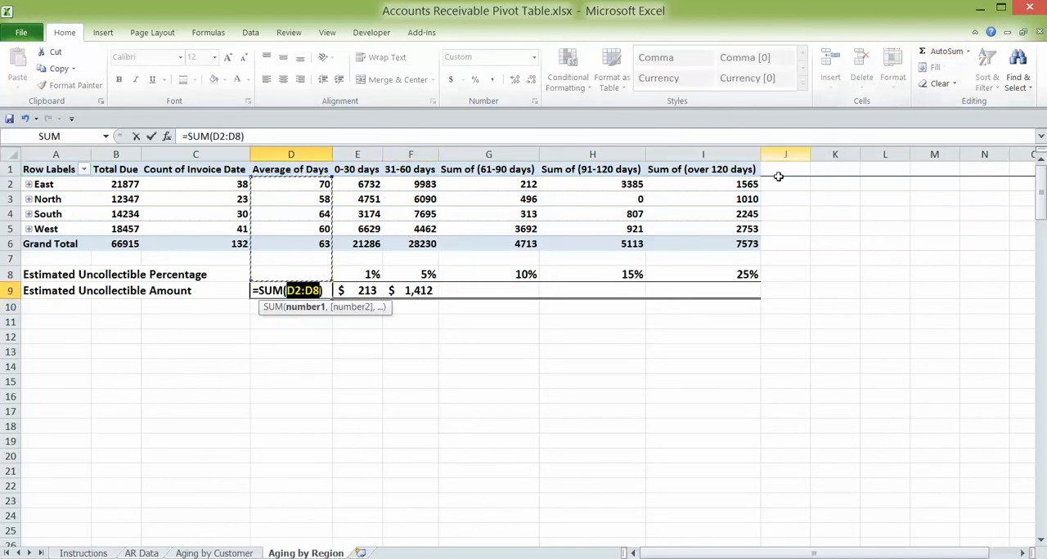
left_click_drag(748, 290, 367, 288)
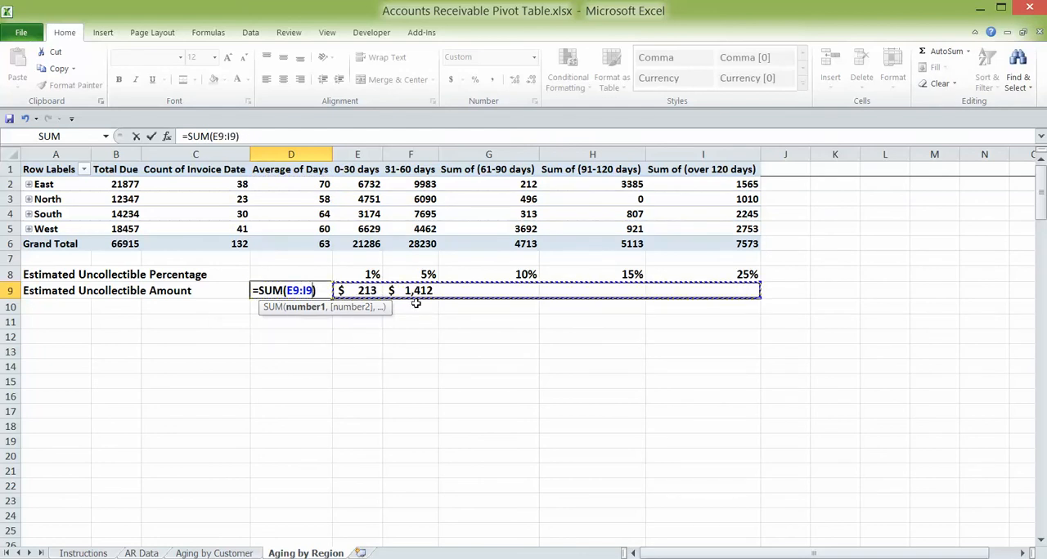
key("Return")
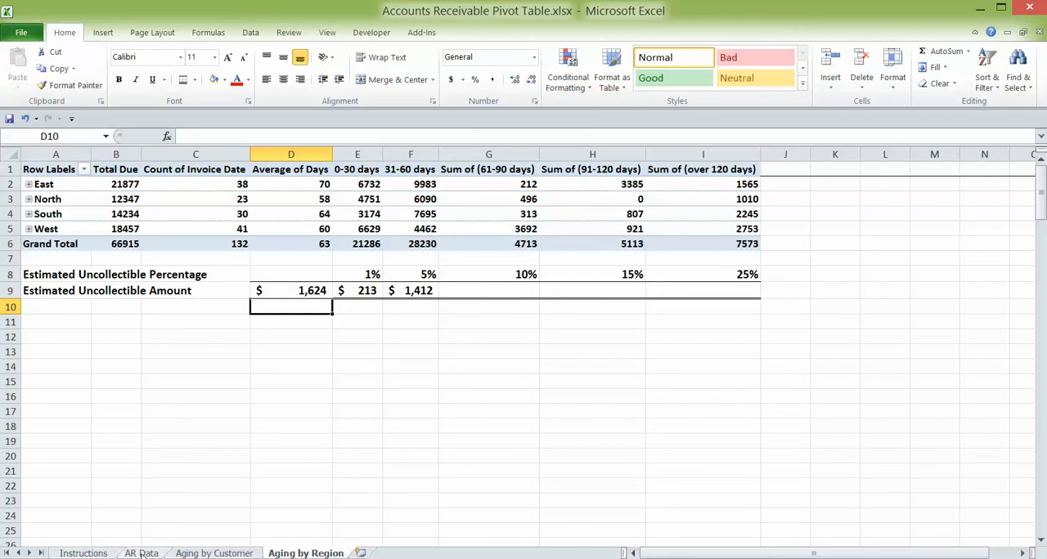
- Review the two parts of the assignment on the Instructions sheet
left_click(82, 554)
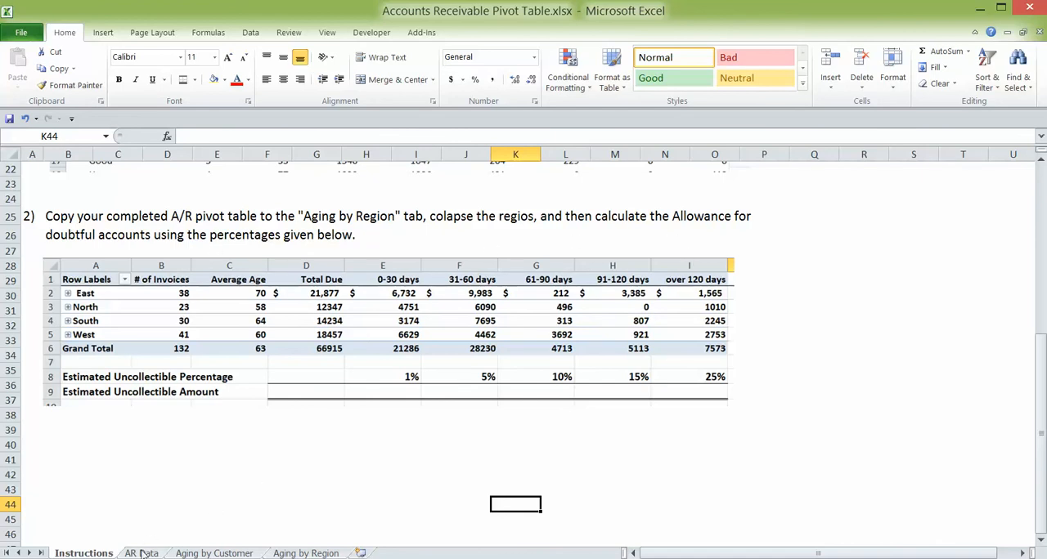
scroll(238, 289, "up", 7)
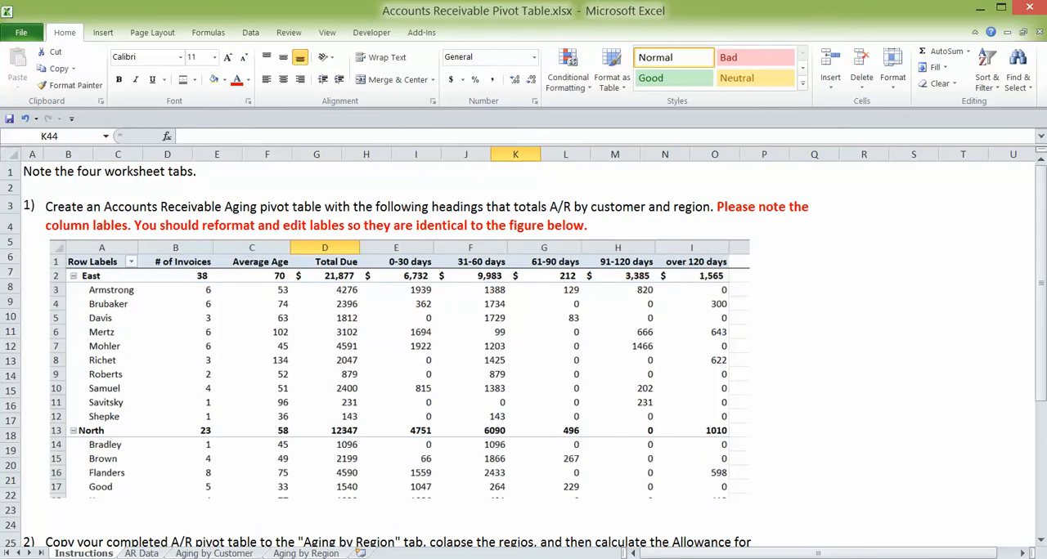
mouse_move(131, 558)
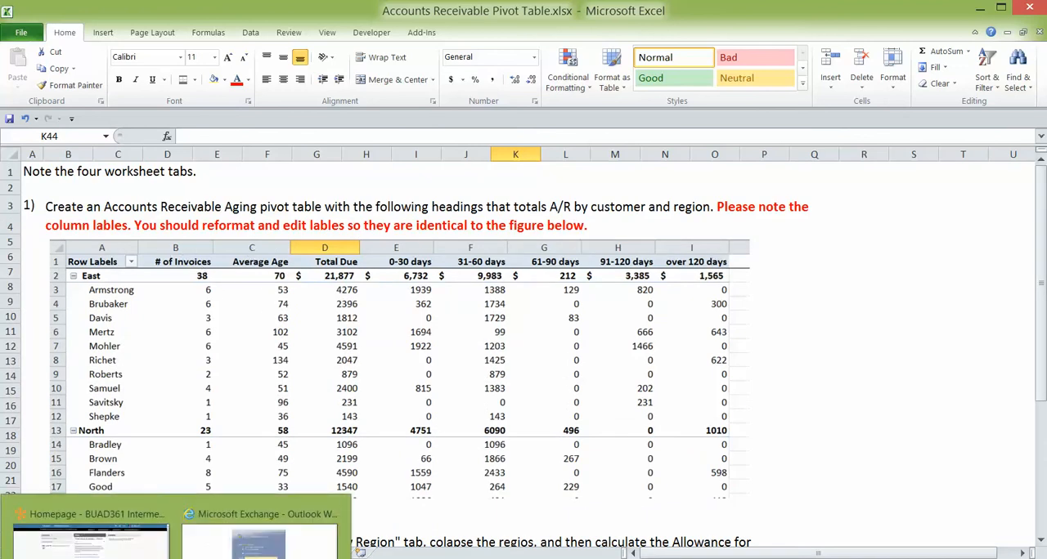